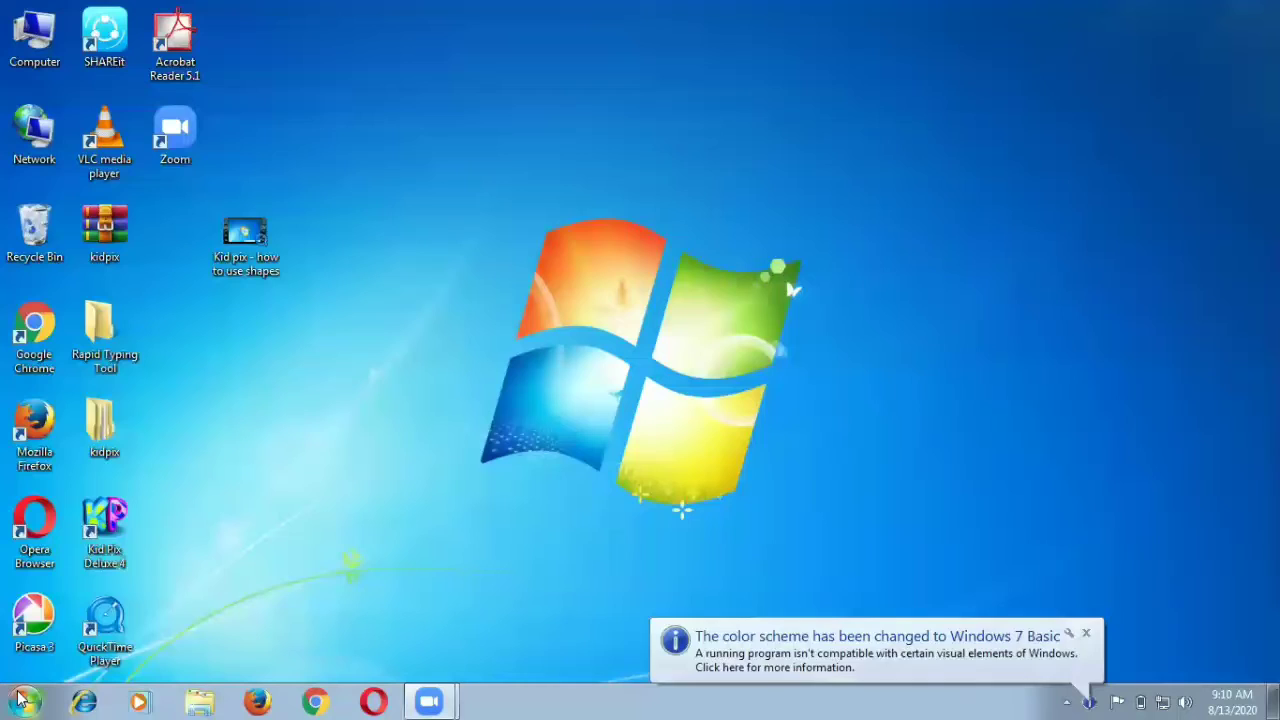
# Launch PowerPoint 2007 from the Start menu to get a new blank presentation.
pyautogui.click(22, 697)
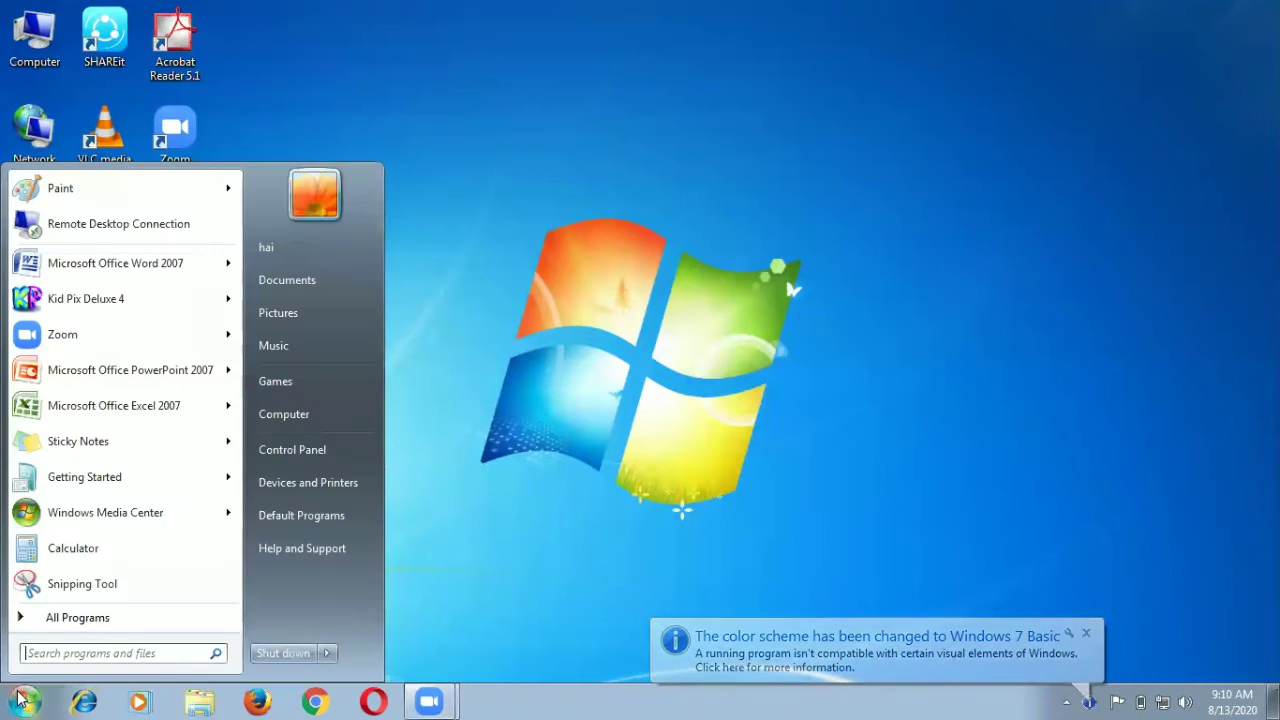
pyautogui.click(159, 375)
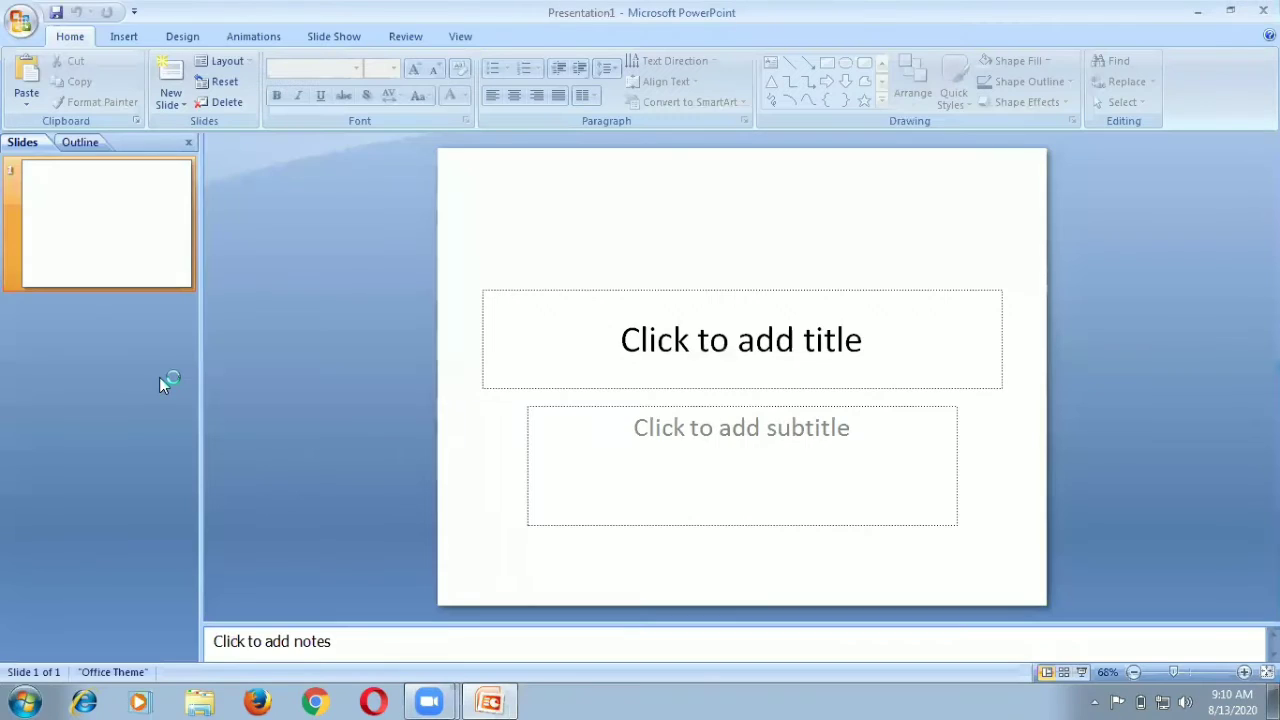
# Delete the title and subtitle placeholders so slide 1 is blank.
pyautogui.click(545, 292)
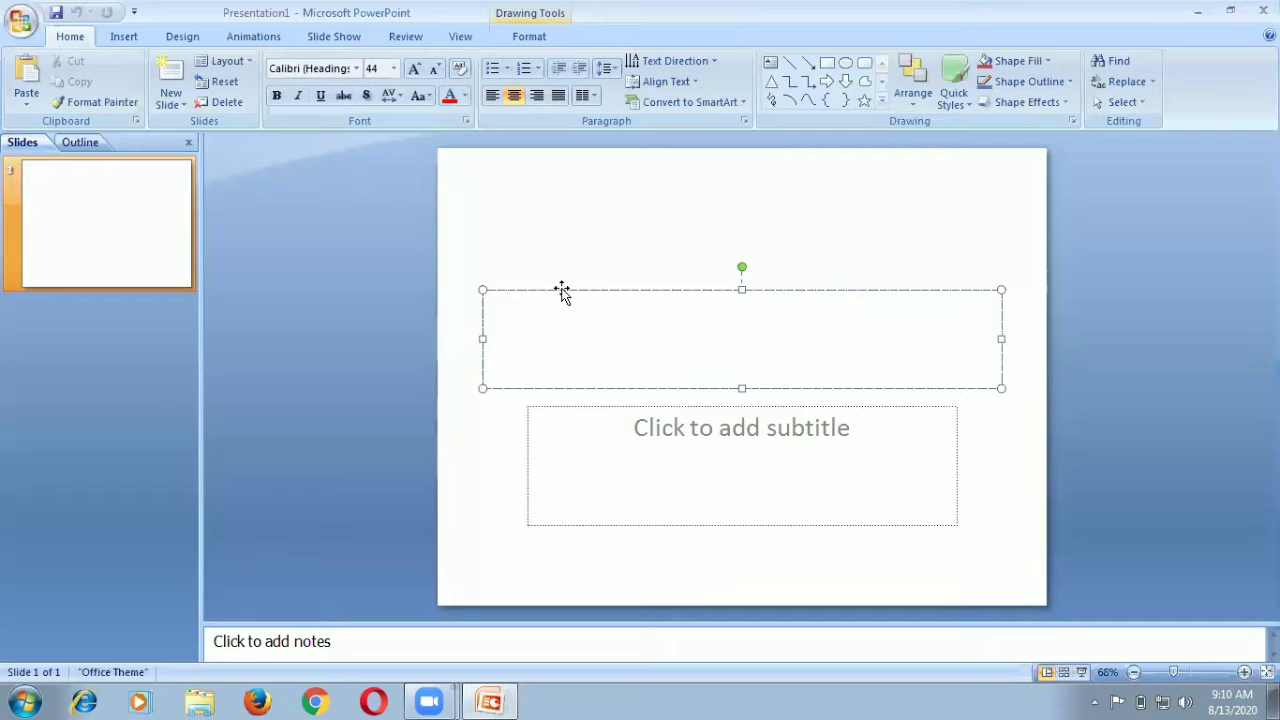
pyautogui.click(584, 290)
pyautogui.press('Delete')
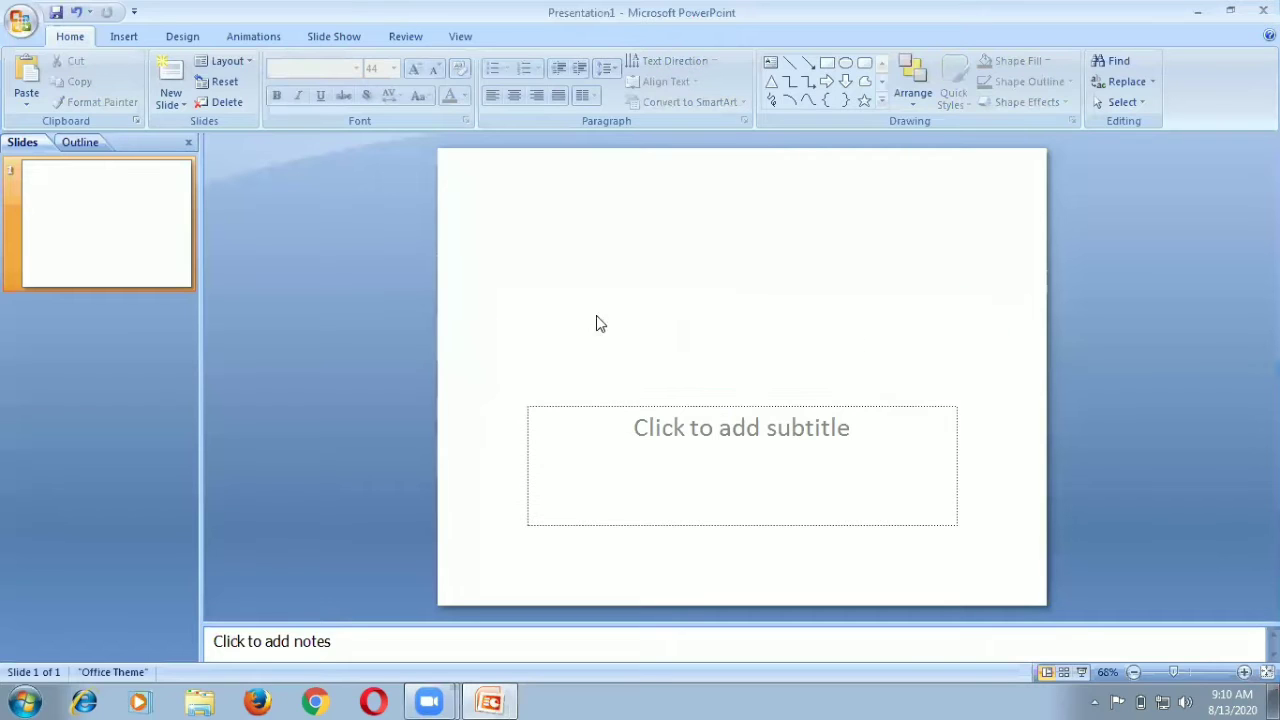
pyautogui.click(627, 405)
pyautogui.press('Delete')
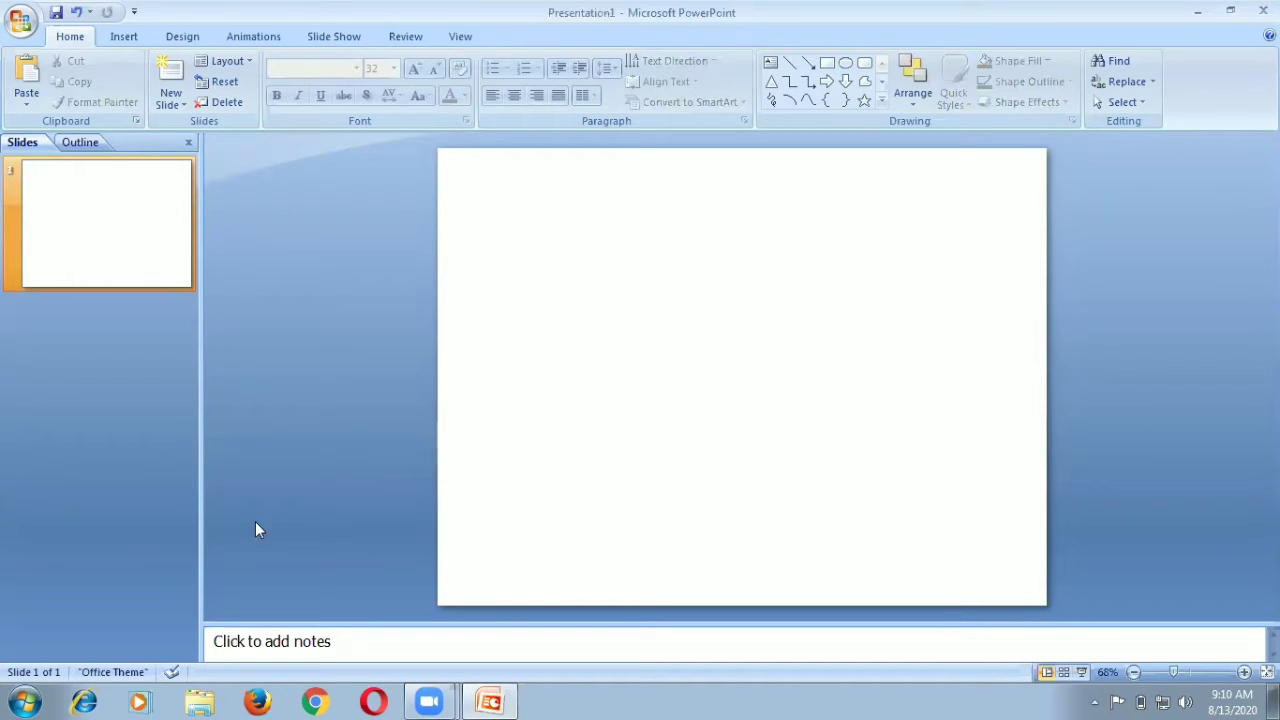
pyautogui.click(22, 700)
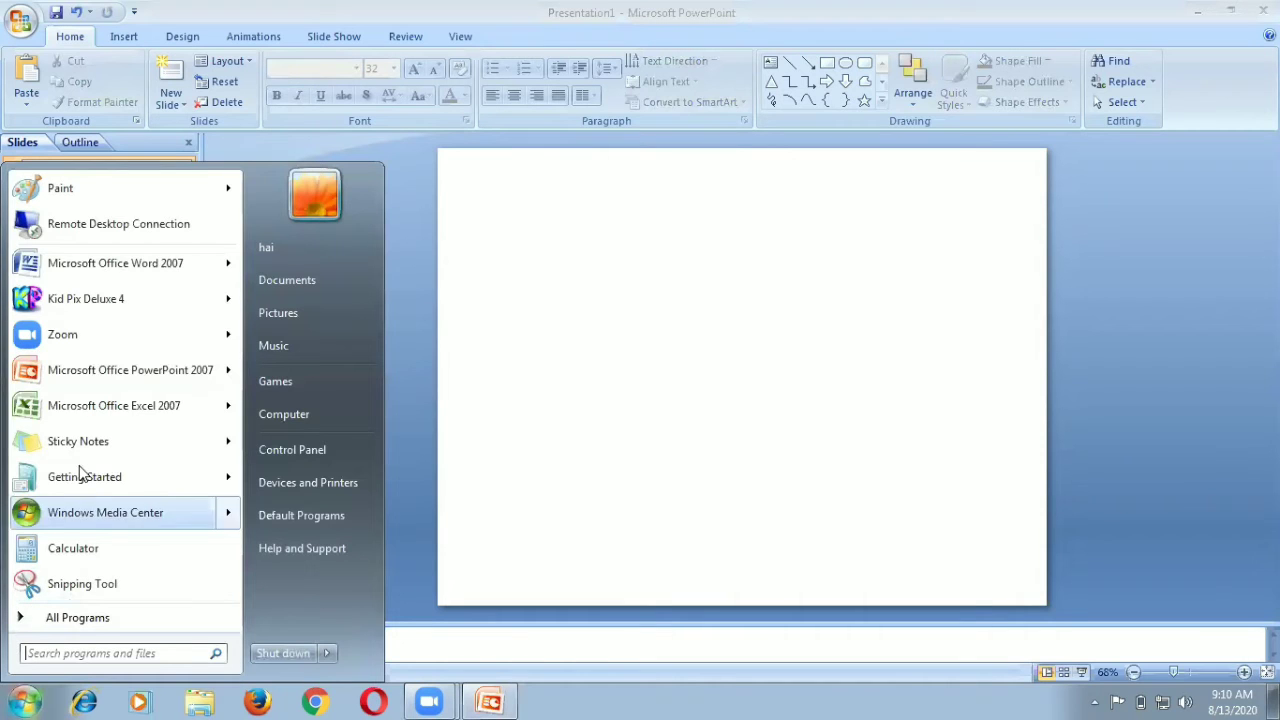
# Start Paint with a blank untitled canvas.
pyautogui.click(114, 192)
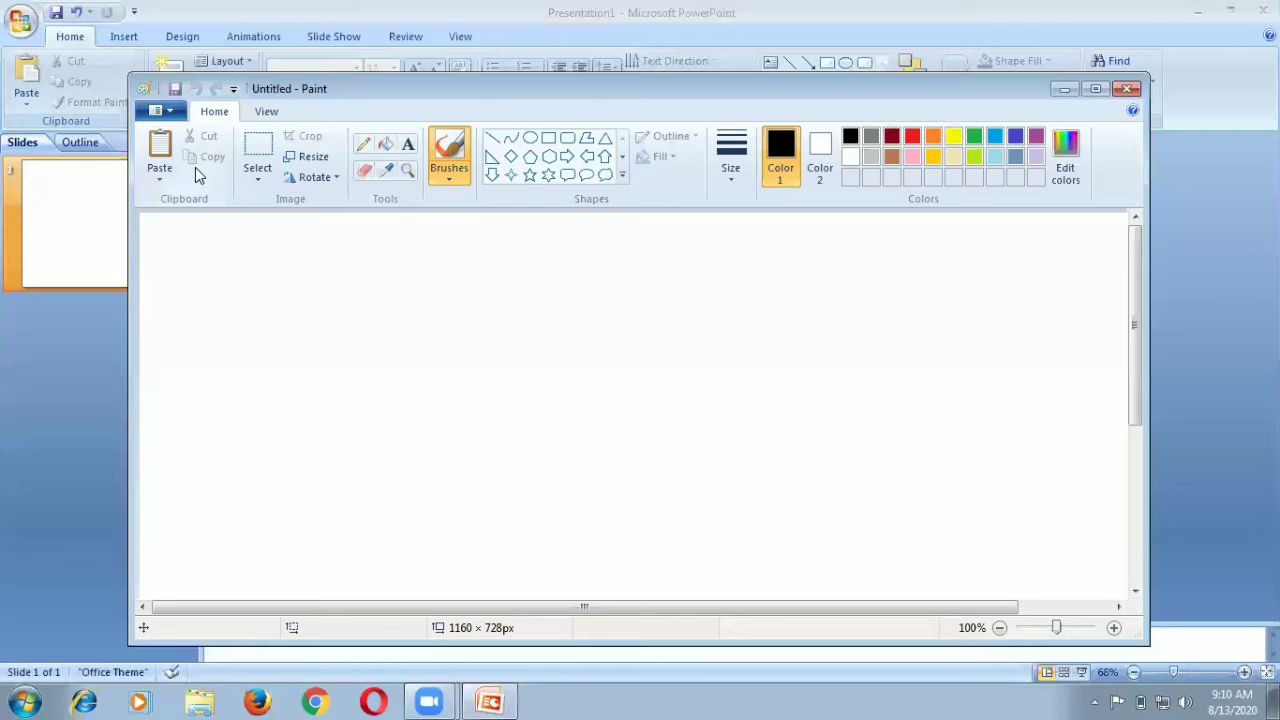
pyautogui.click(167, 116)
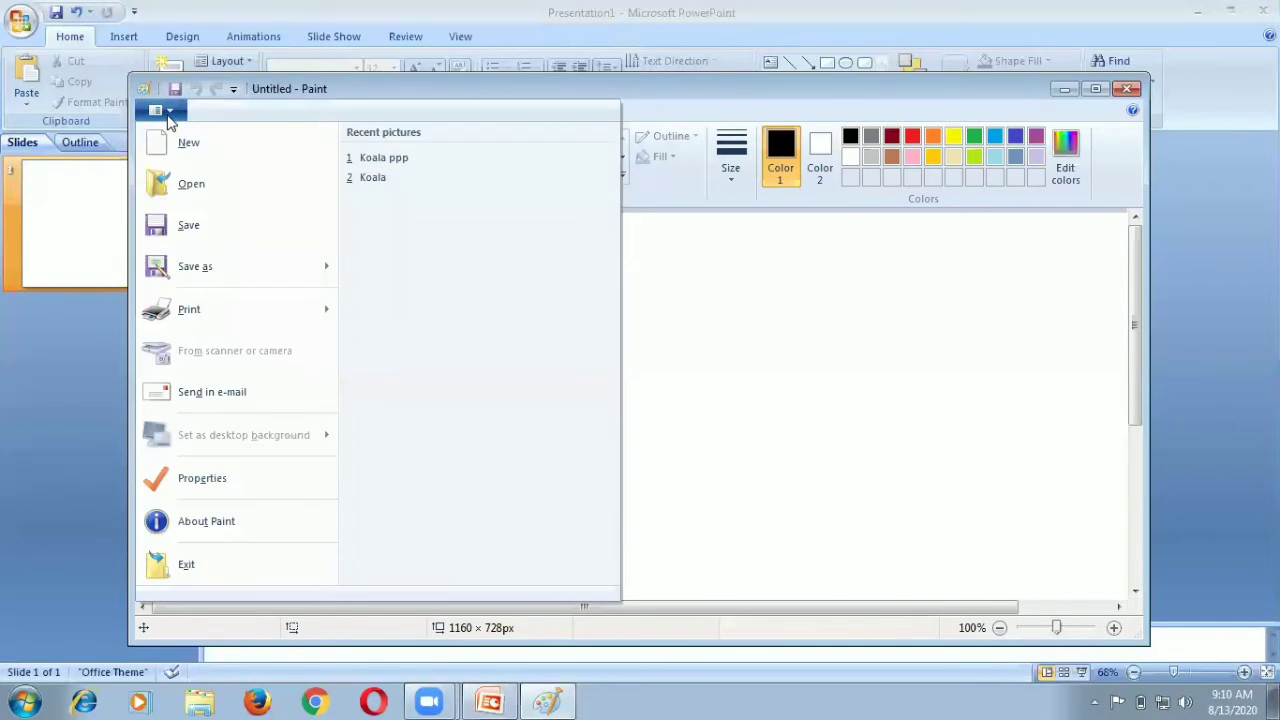
# Open the car picture from Sample Pictures and zoom out to 12.5% to see it whole.
pyautogui.click(167, 183)
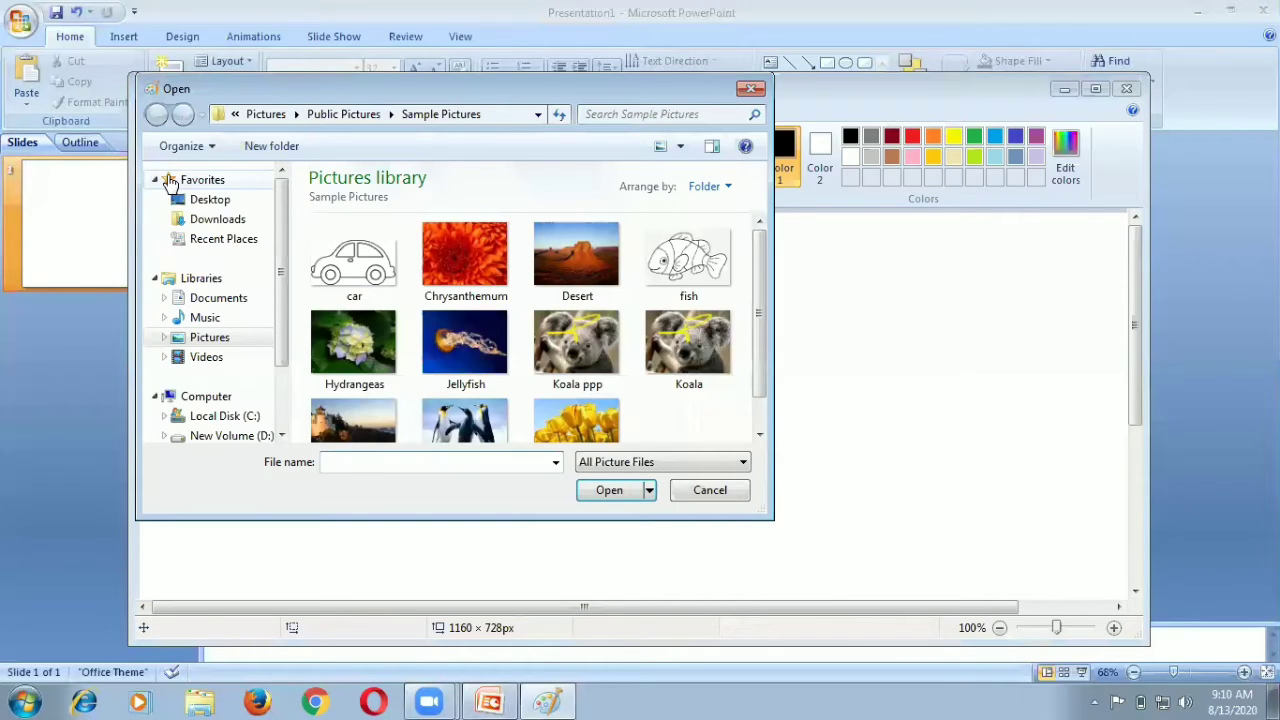
pyautogui.click(352, 263)
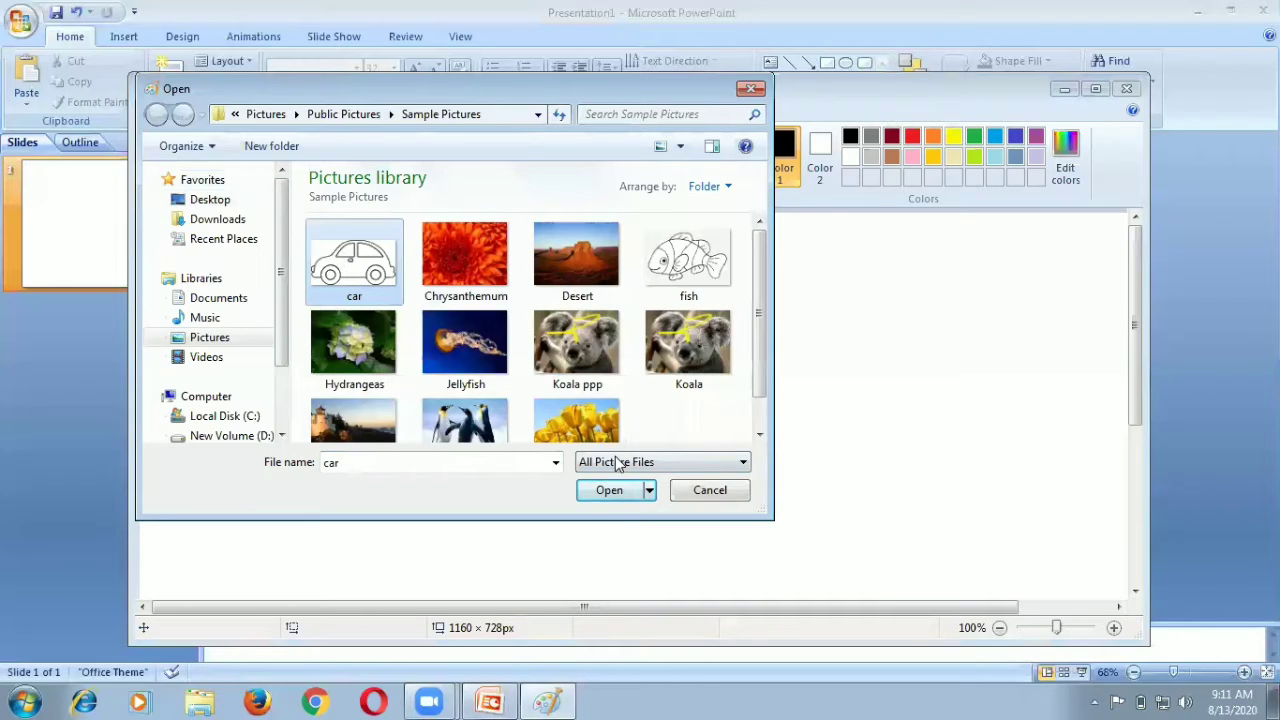
pyautogui.click(610, 490)
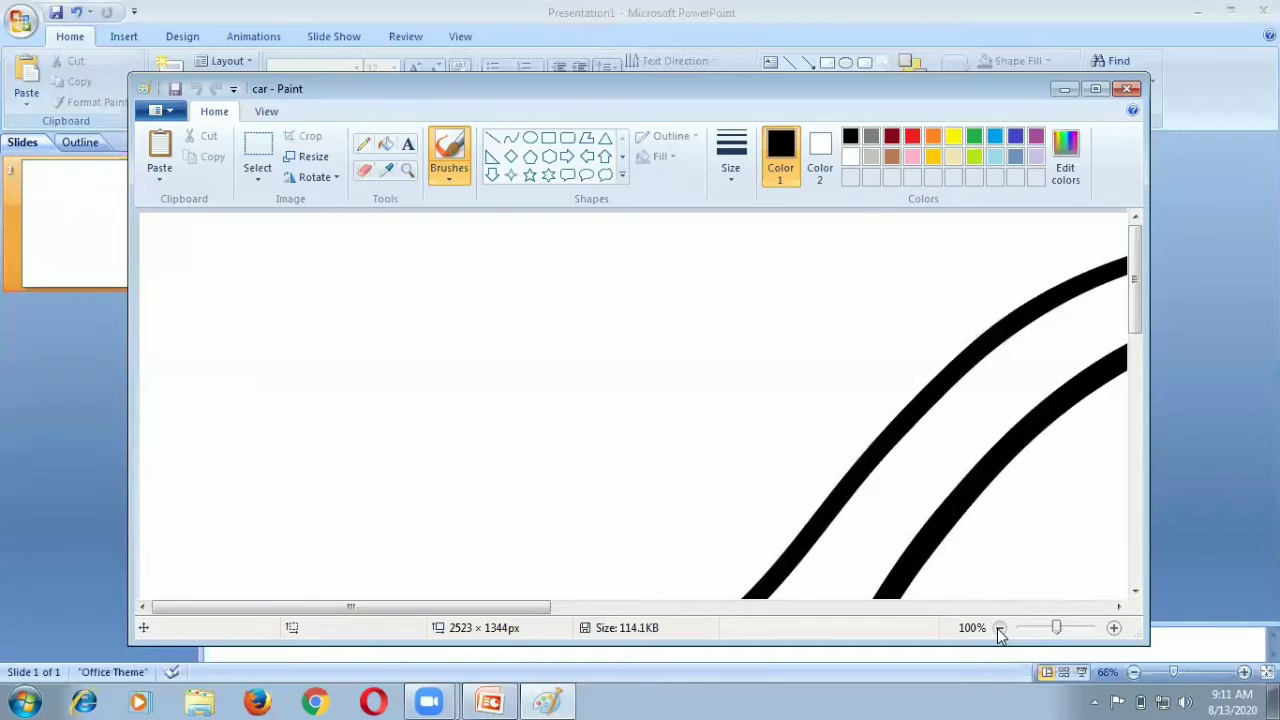
pyautogui.click(999, 628)
pyautogui.click(999, 628)
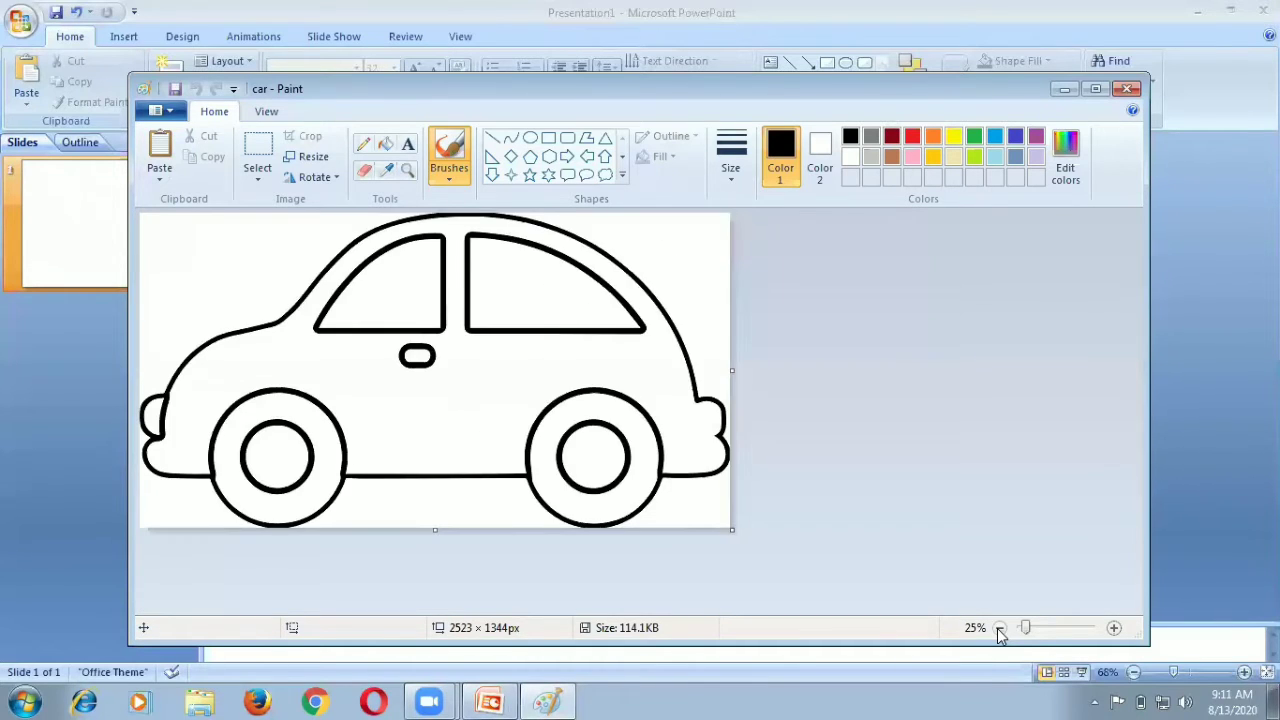
pyautogui.click(999, 628)
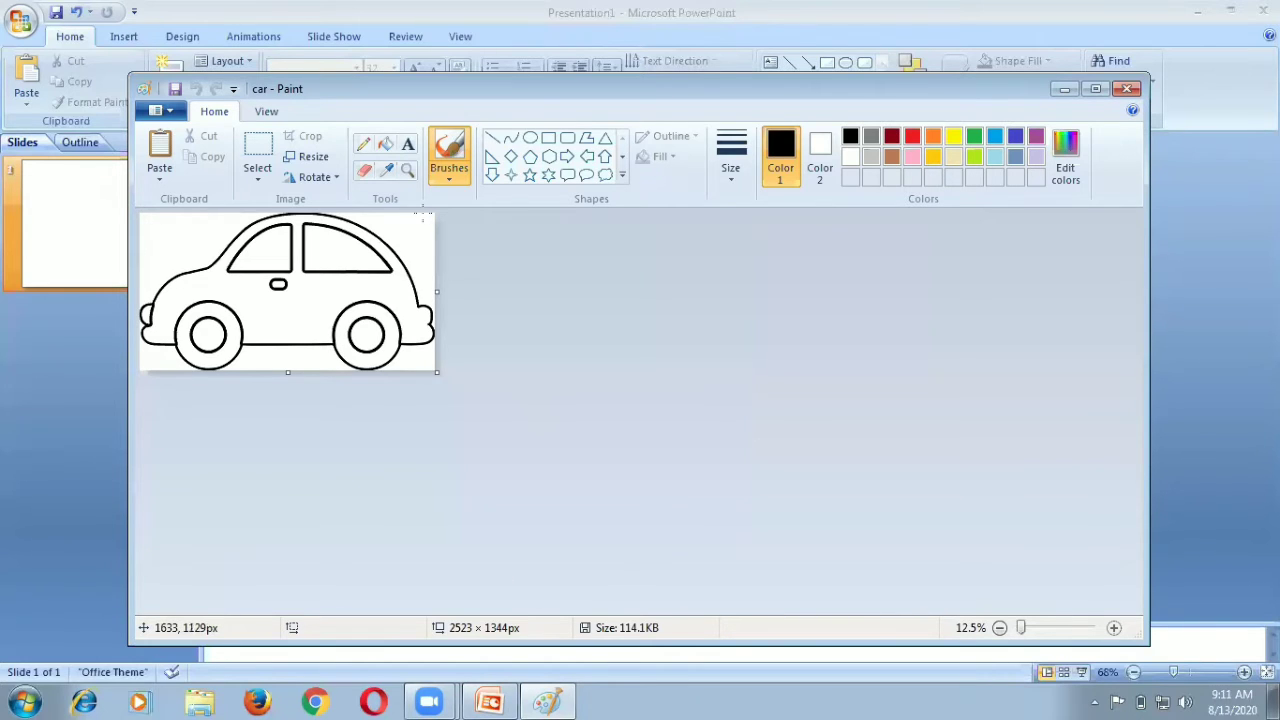
# Fill the car body yellow and both tyres blue with Fill with color.
pyautogui.click(385, 147)
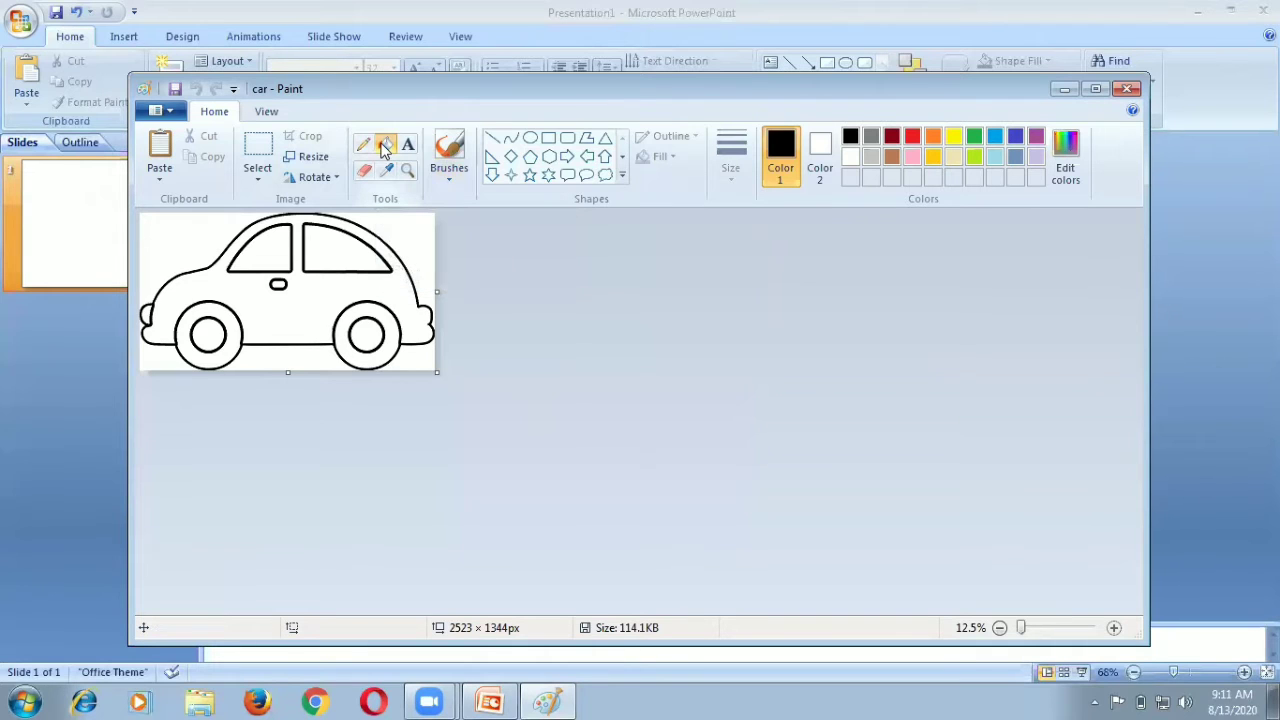
pyautogui.click(951, 138)
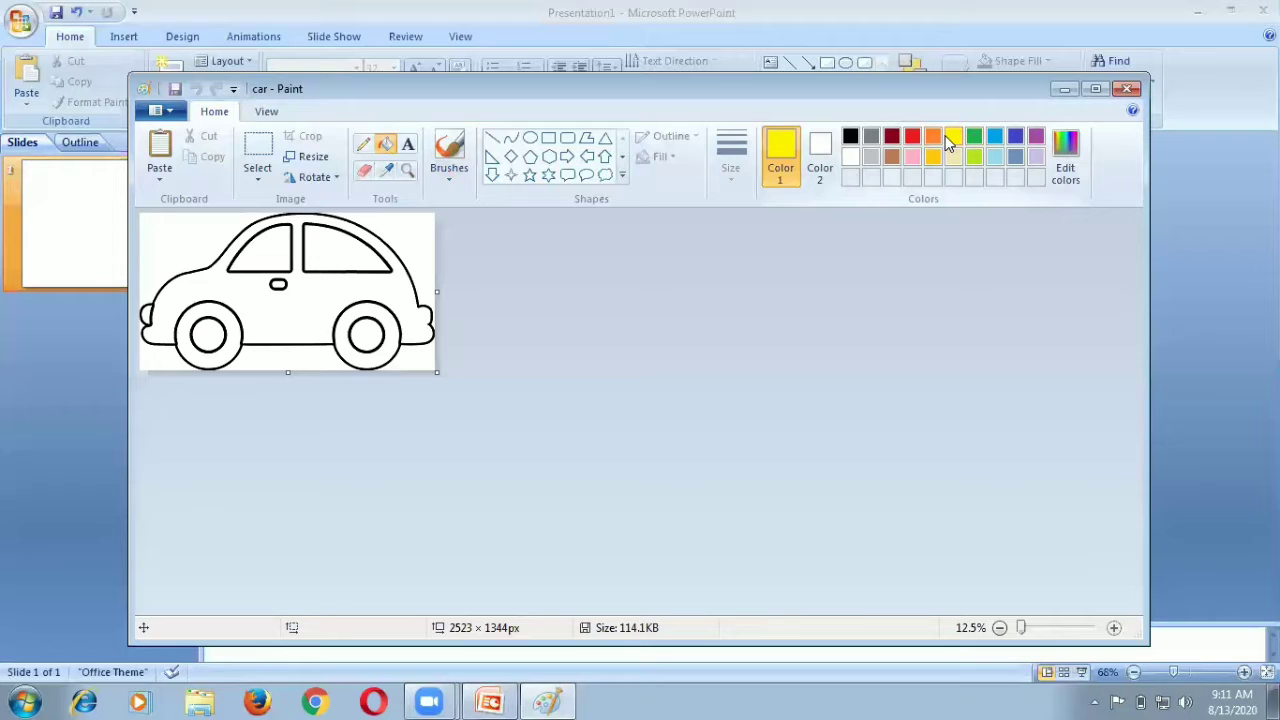
pyautogui.click(328, 291)
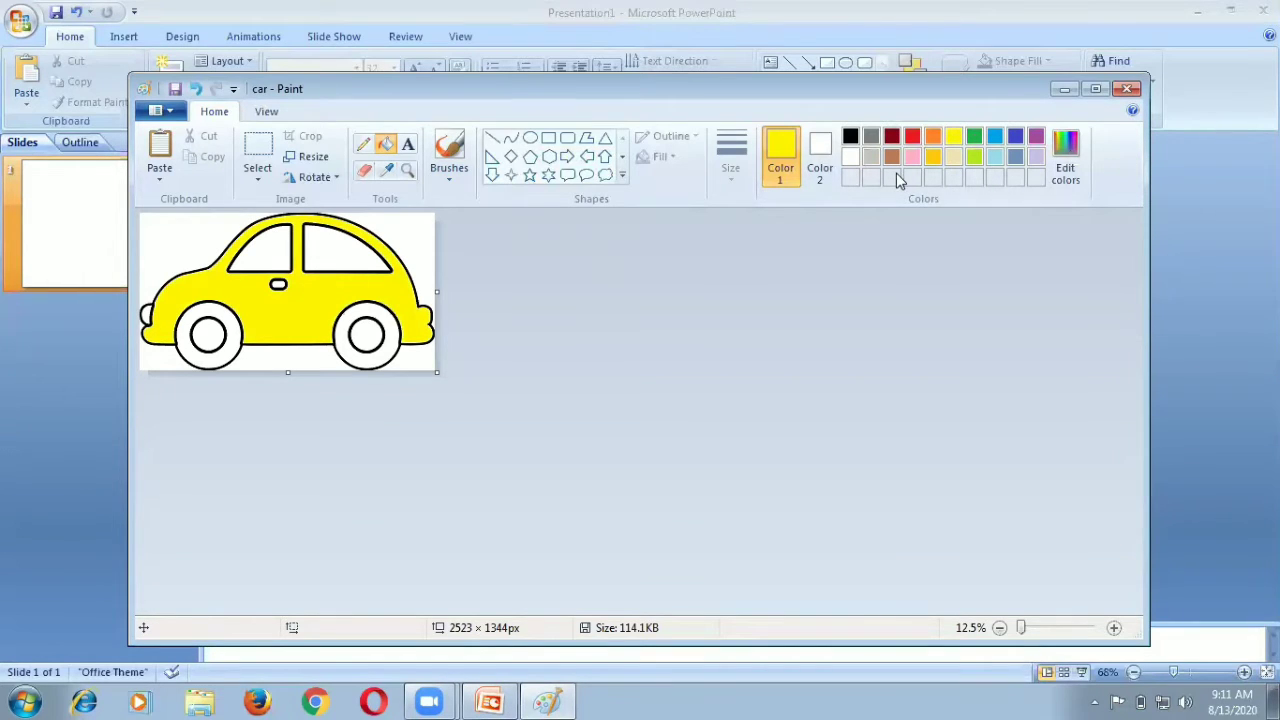
pyautogui.click(1014, 137)
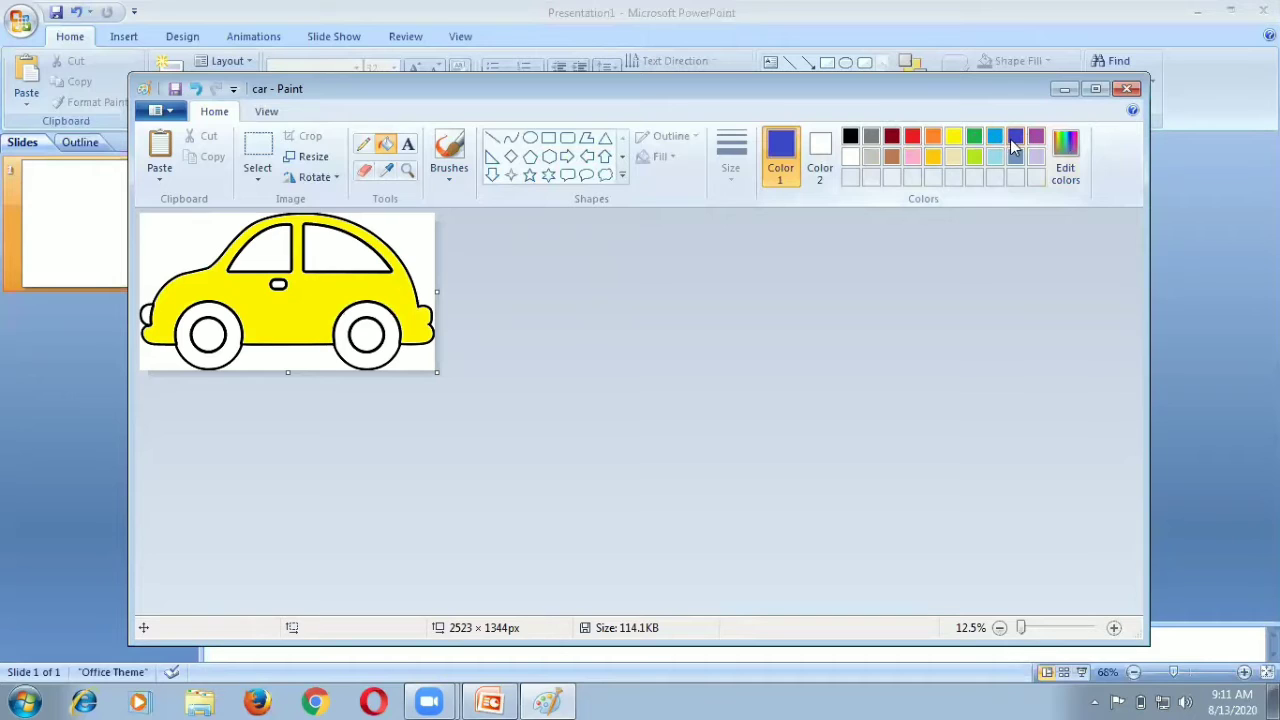
pyautogui.click(366, 307)
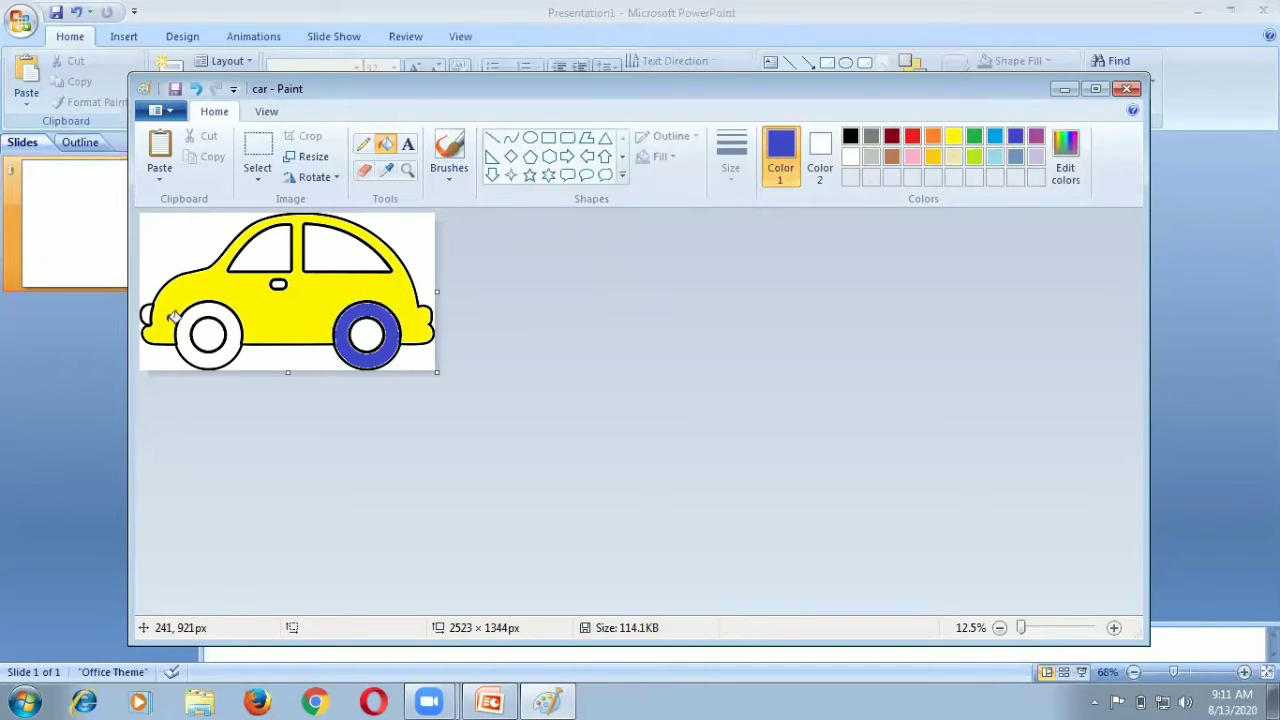
pyautogui.click(200, 317)
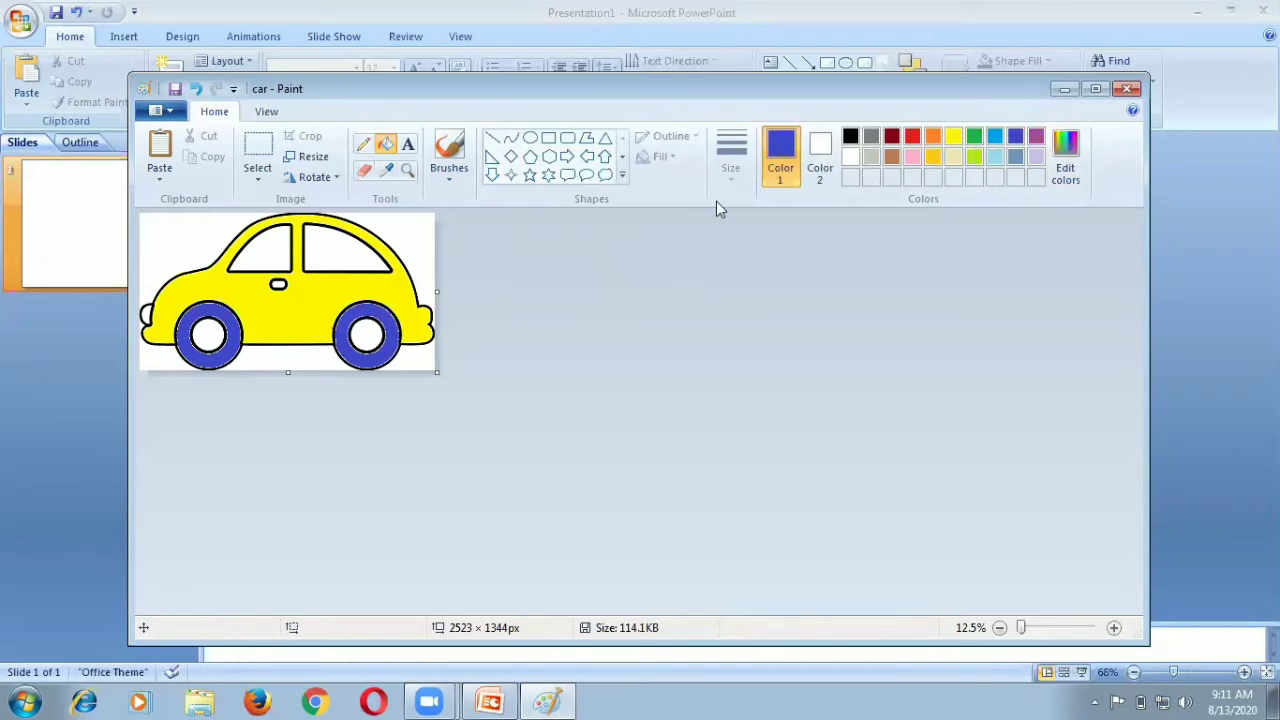
# Fill the tail light red and both wheel hubs dark red.
pyautogui.click(913, 139)
pyautogui.click(147, 313)
pyautogui.click(890, 138)
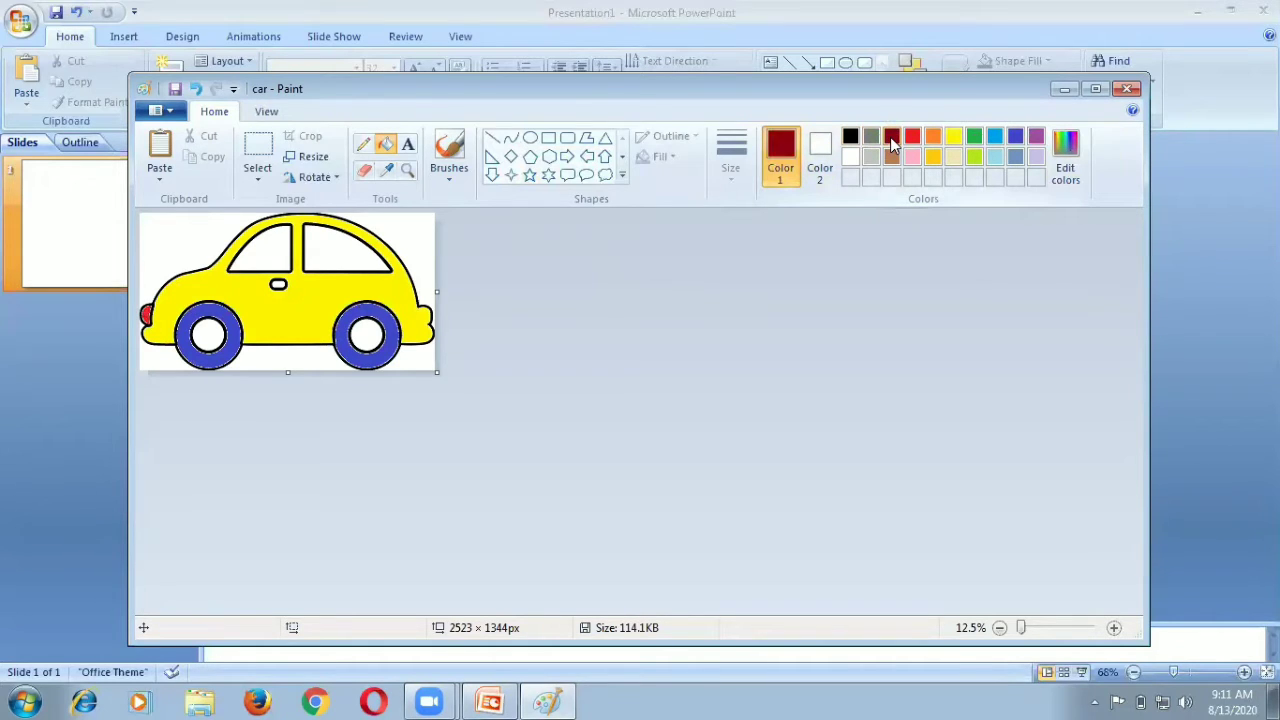
pyautogui.click(366, 323)
pyautogui.click(217, 327)
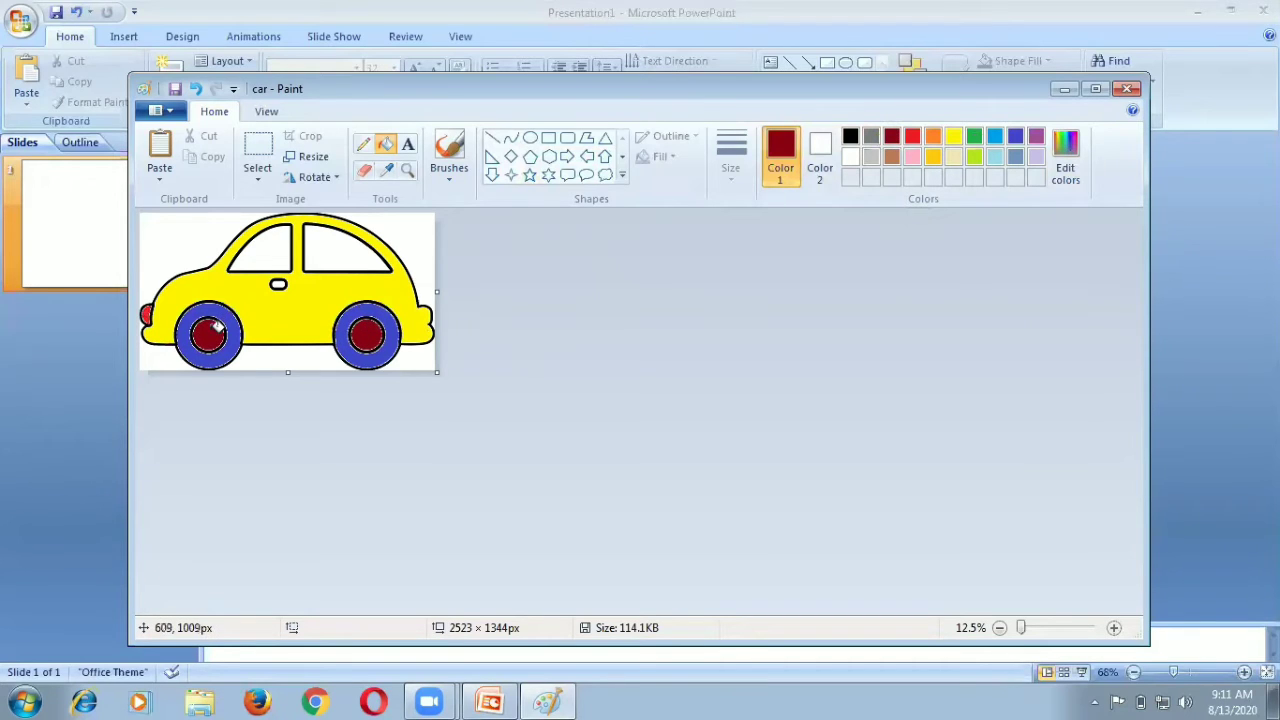
# Add pink (Red 255, Green 128, Blue 192) as a custom colour in Edit Colors.
pyautogui.click(1067, 175)
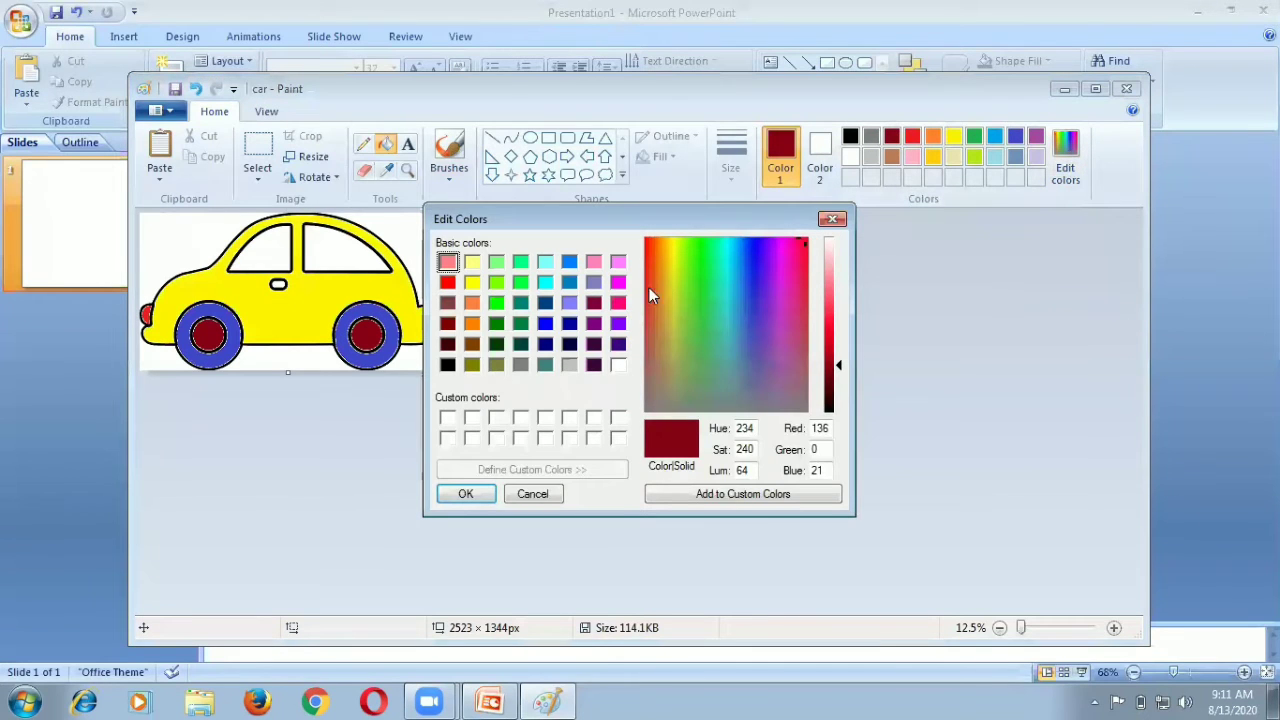
pyautogui.click(594, 261)
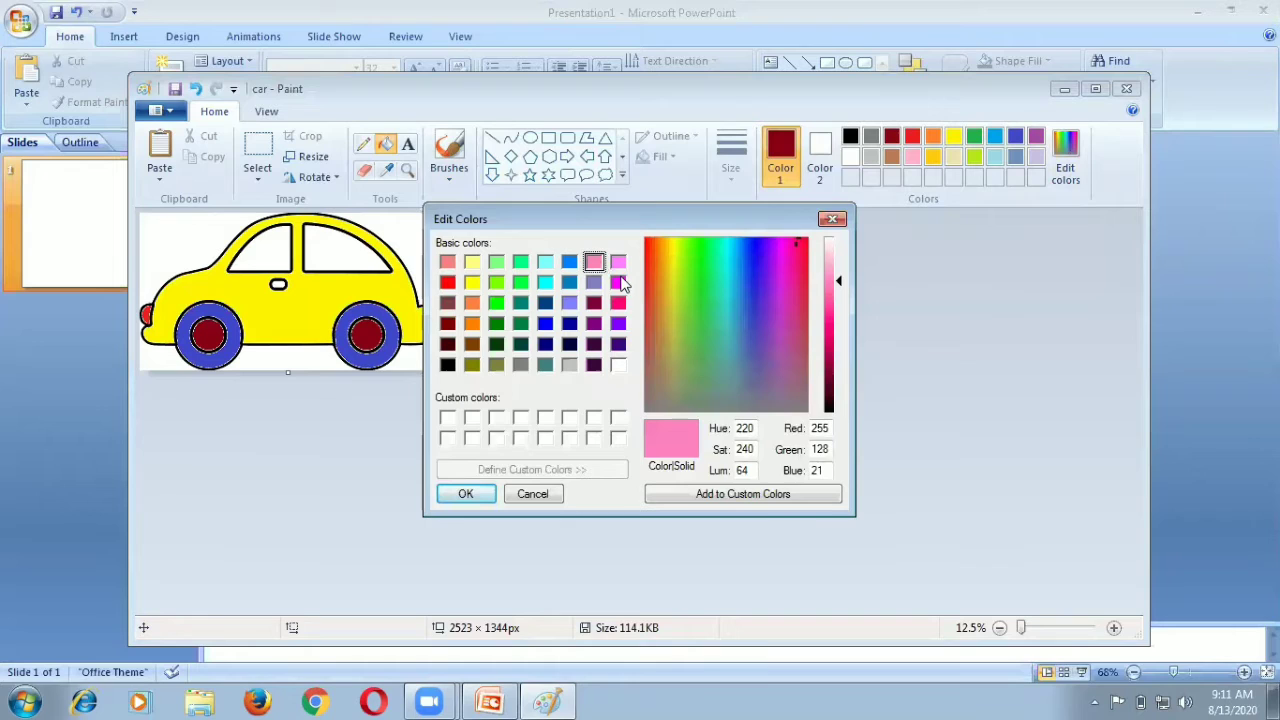
pyautogui.click(770, 503)
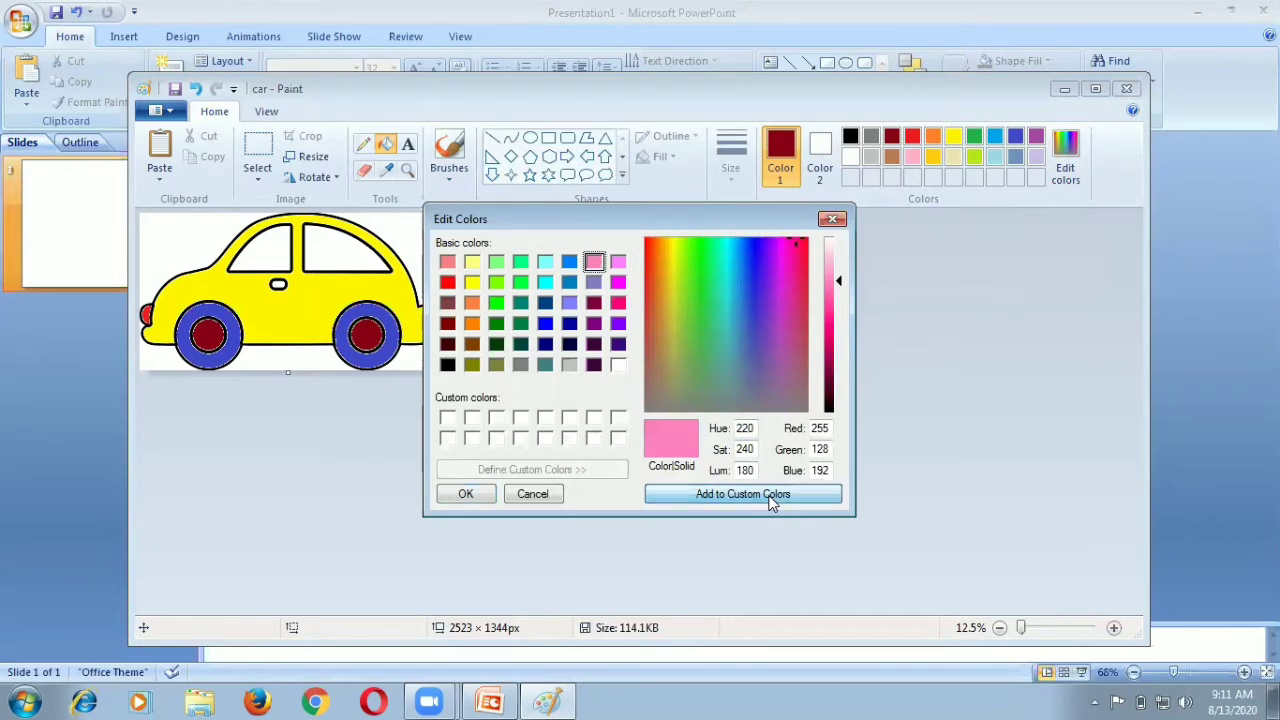
pyautogui.click(770, 503)
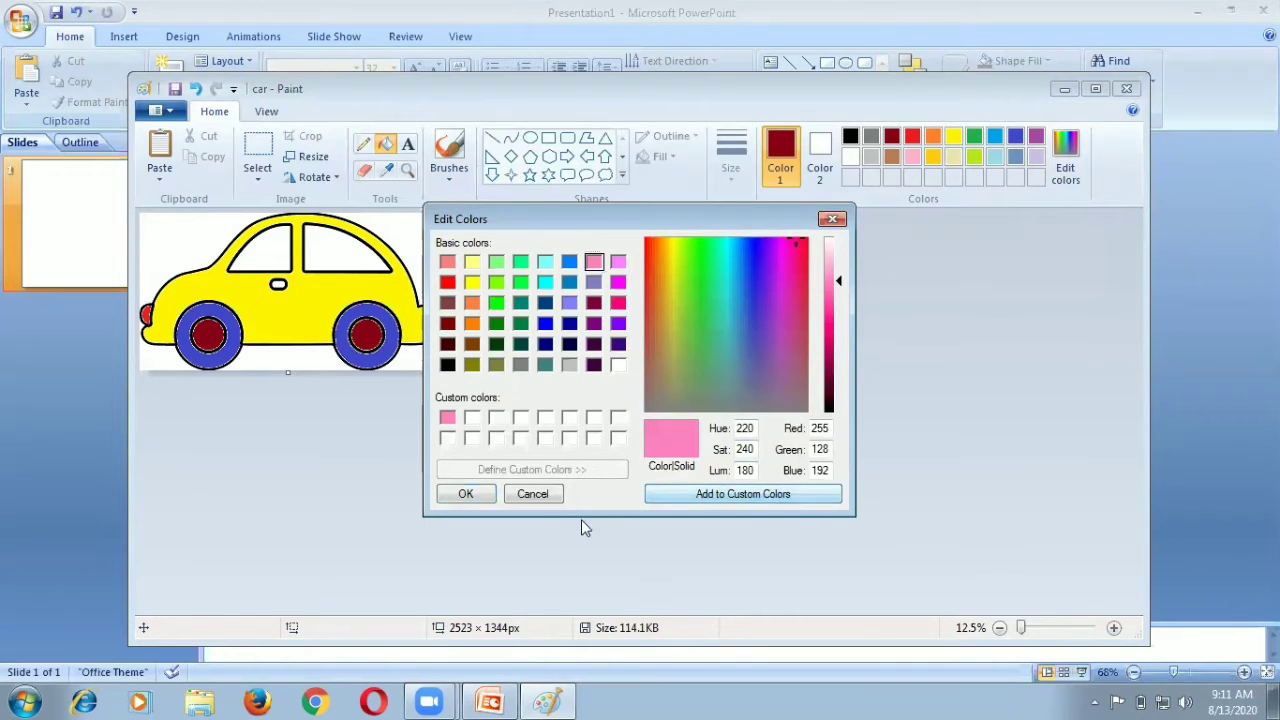
# Fill both car windows with the new pink colour.
pyautogui.click(466, 494)
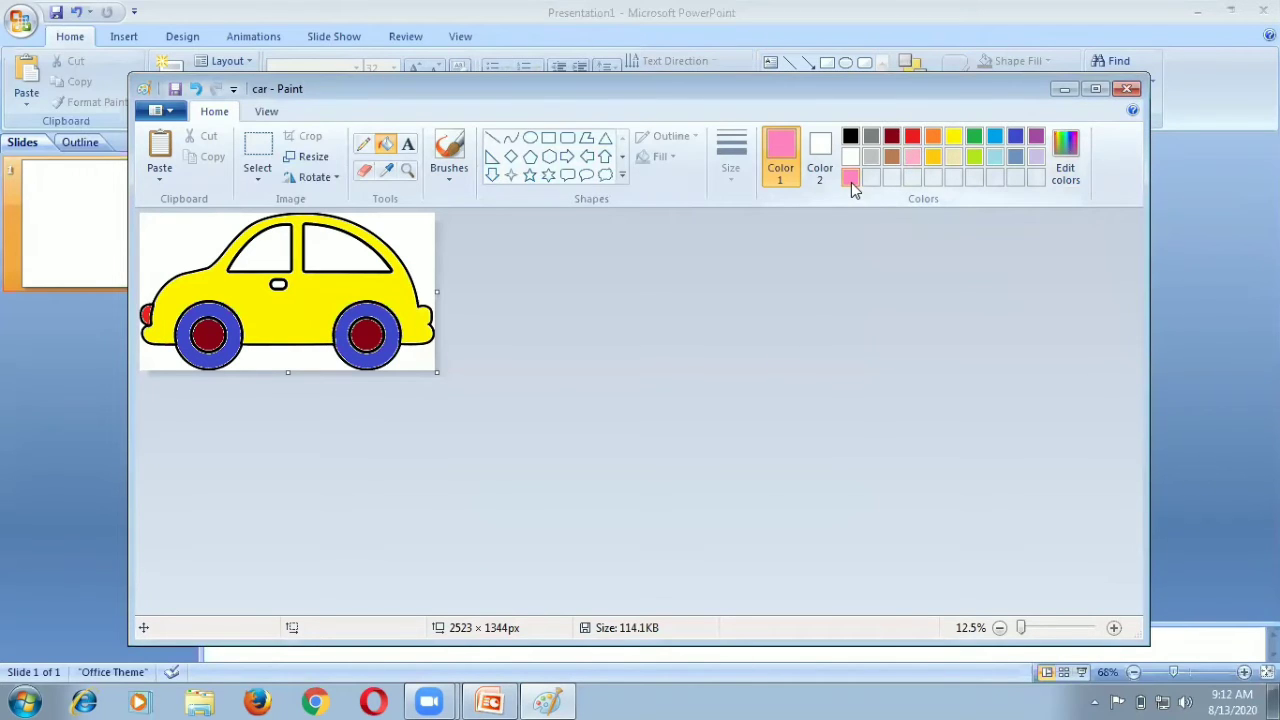
pyautogui.click(352, 236)
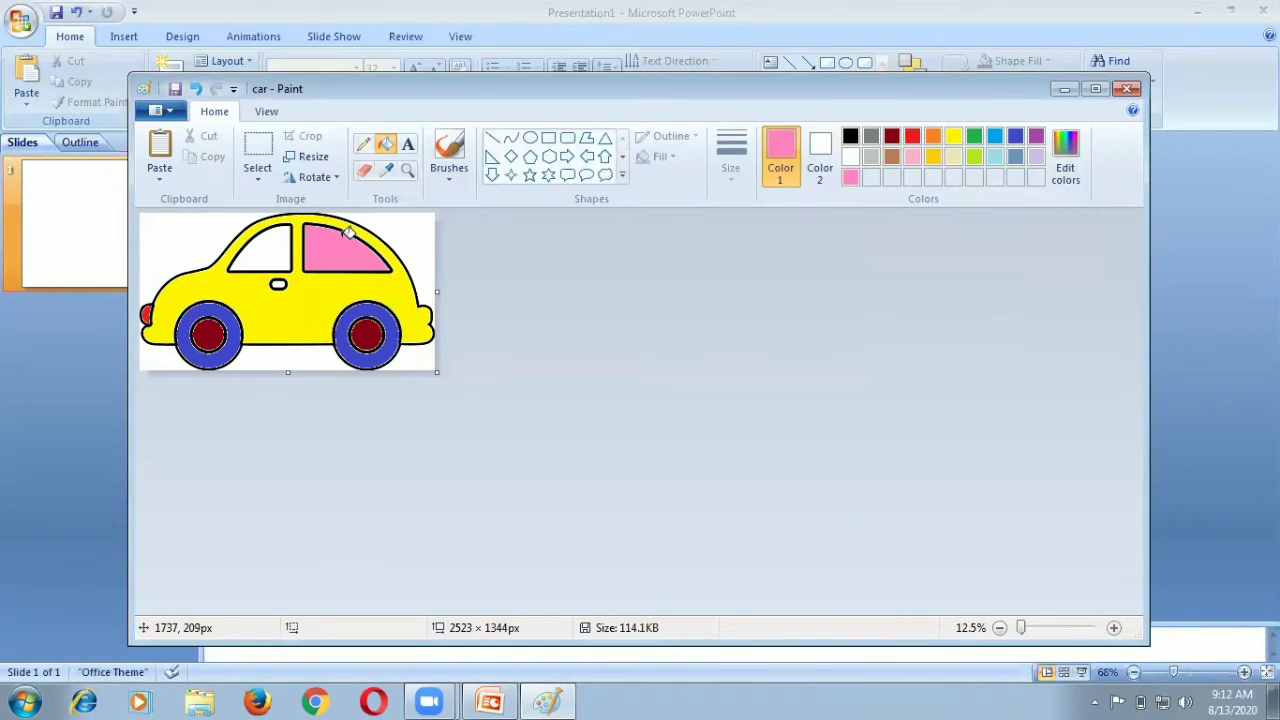
pyautogui.click(275, 248)
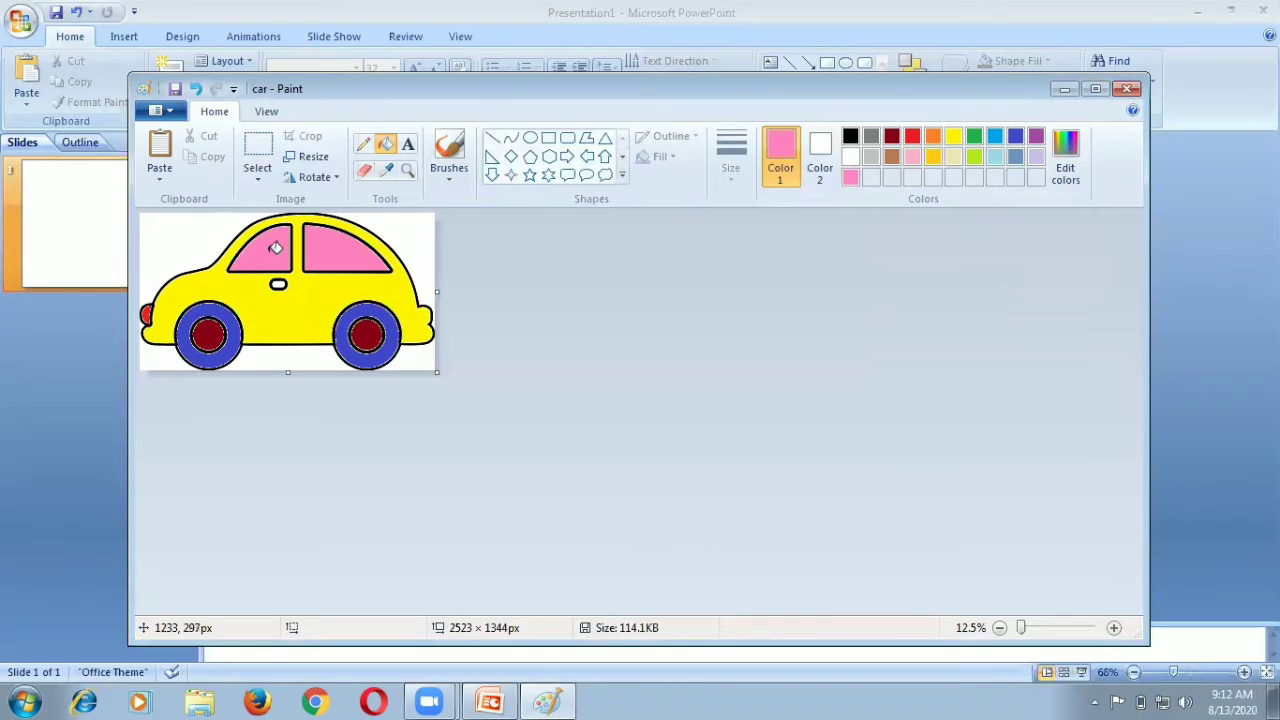
# Save the picture, then save a JPEG copy named car1 in Sample Pictures.
pyautogui.click(176, 94)
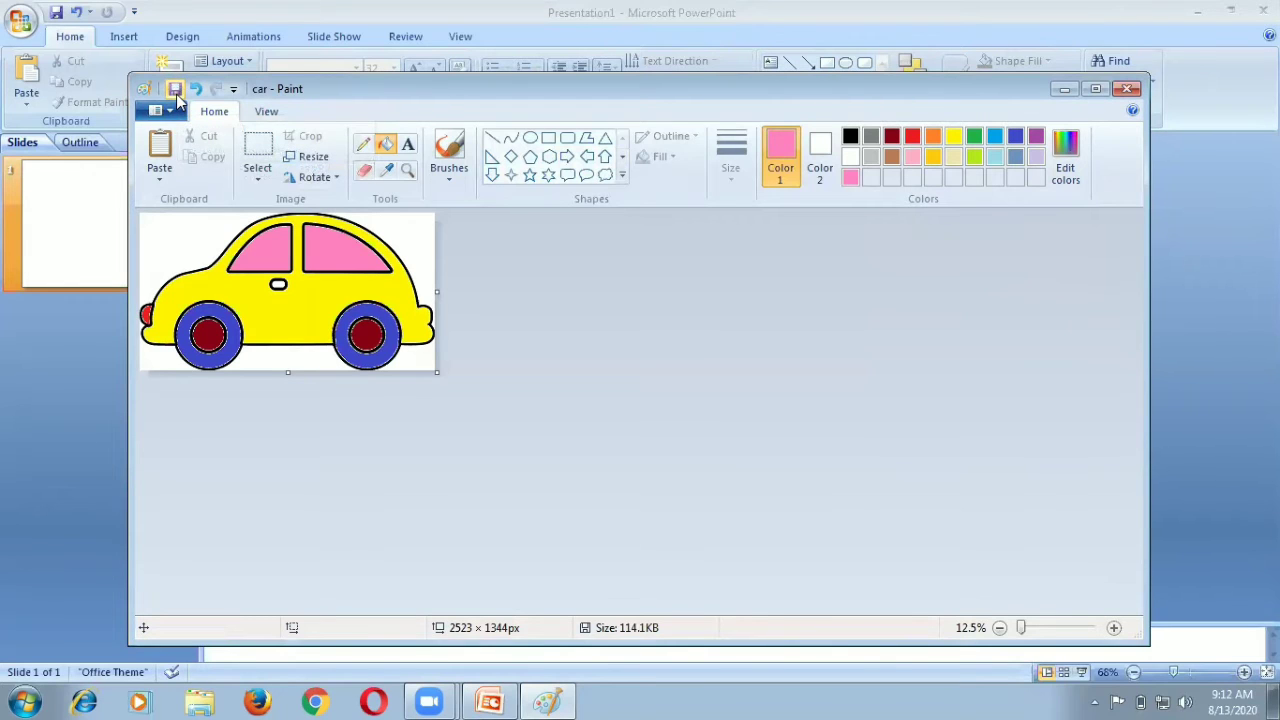
pyautogui.click(172, 112)
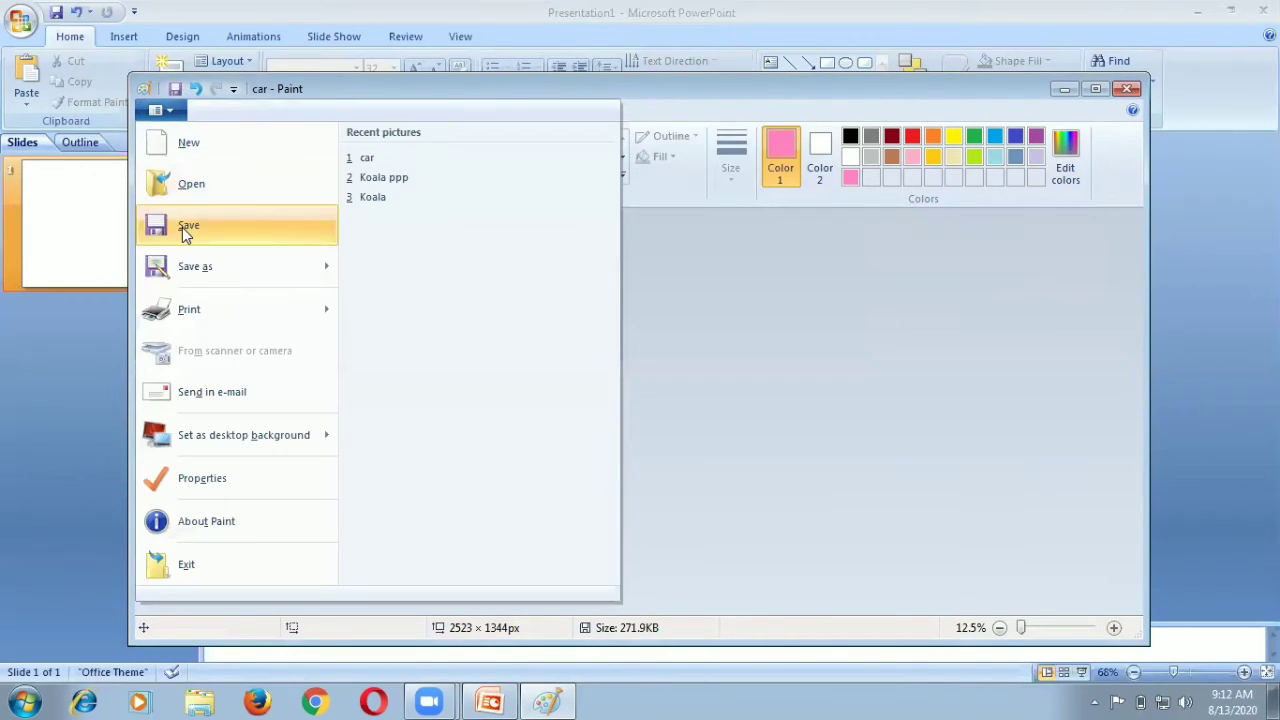
pyautogui.click(197, 259)
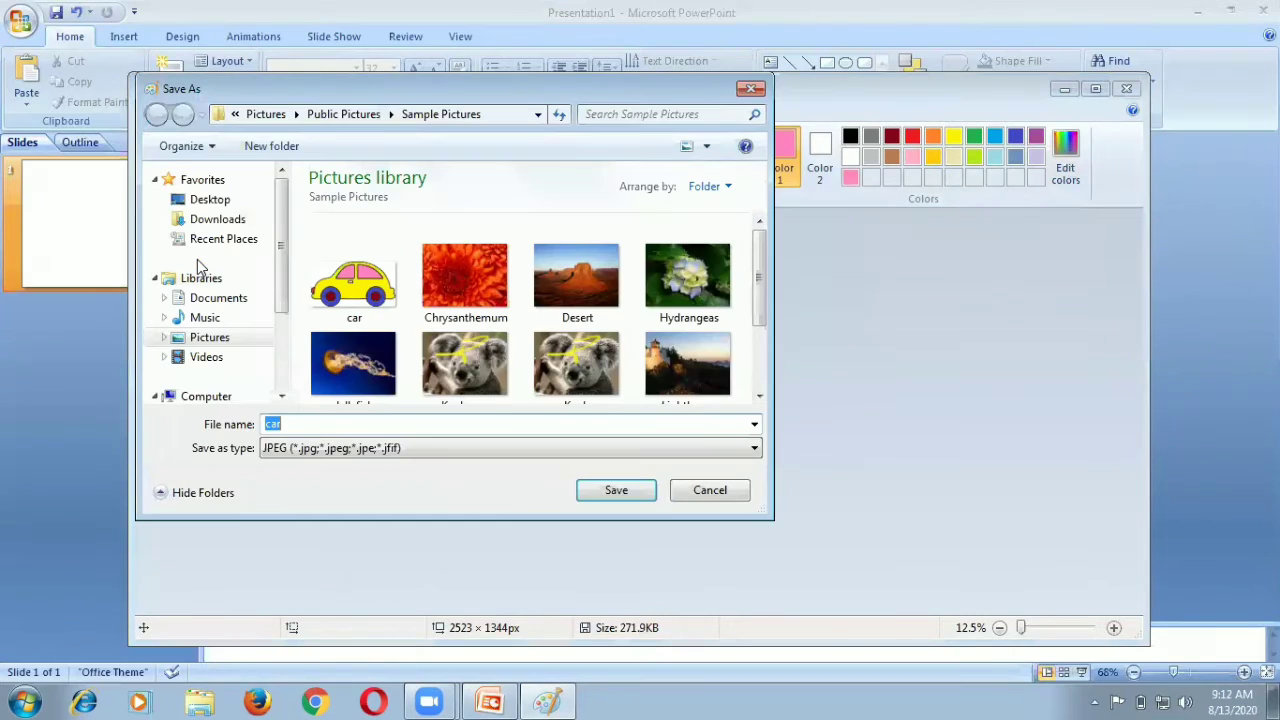
pyautogui.click(434, 425)
pyautogui.write('1')
pyautogui.click(610, 491)
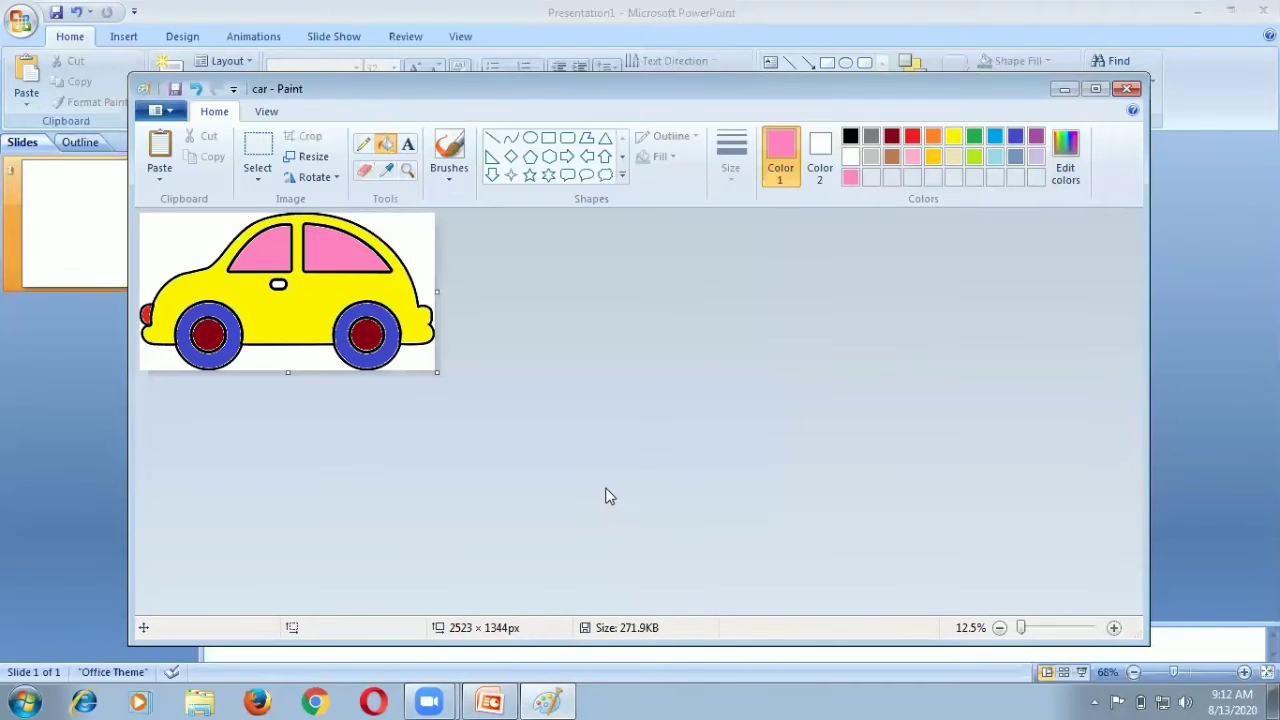
# Close Paint and insert the car picture from Sample Pictures onto slide 1.
pyautogui.click(1134, 86)
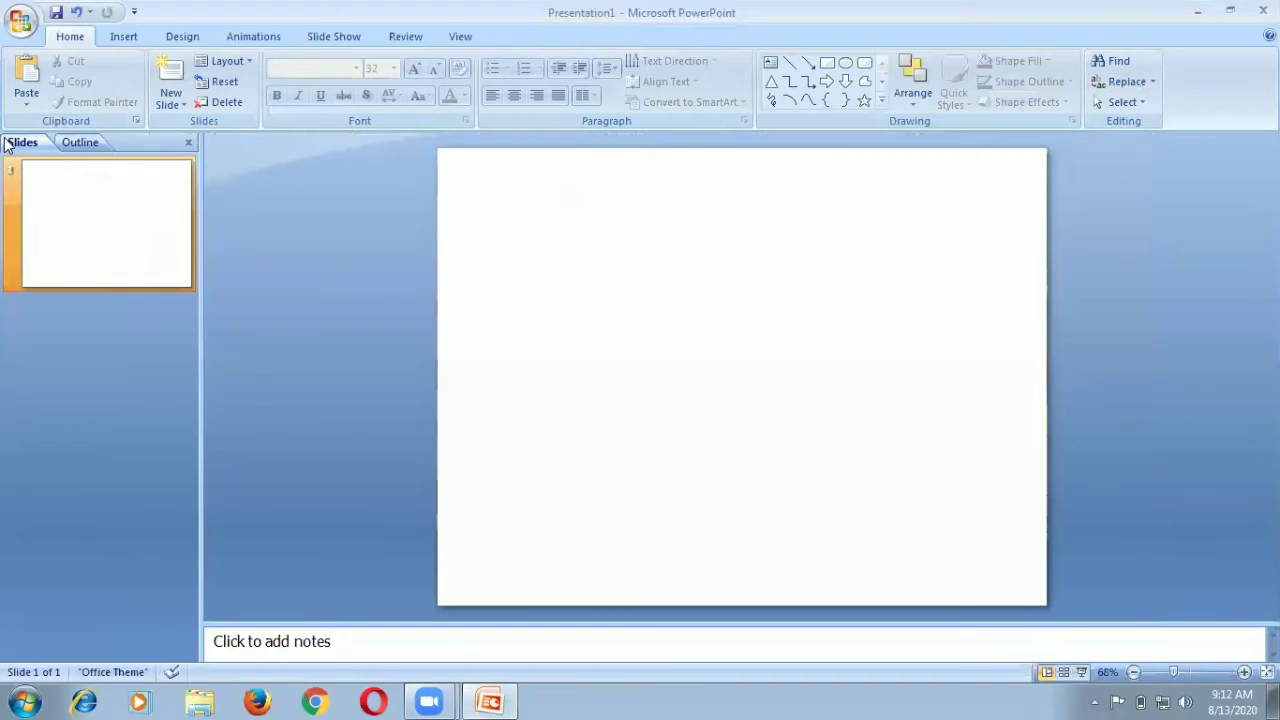
pyautogui.click(124, 36)
pyautogui.click(67, 80)
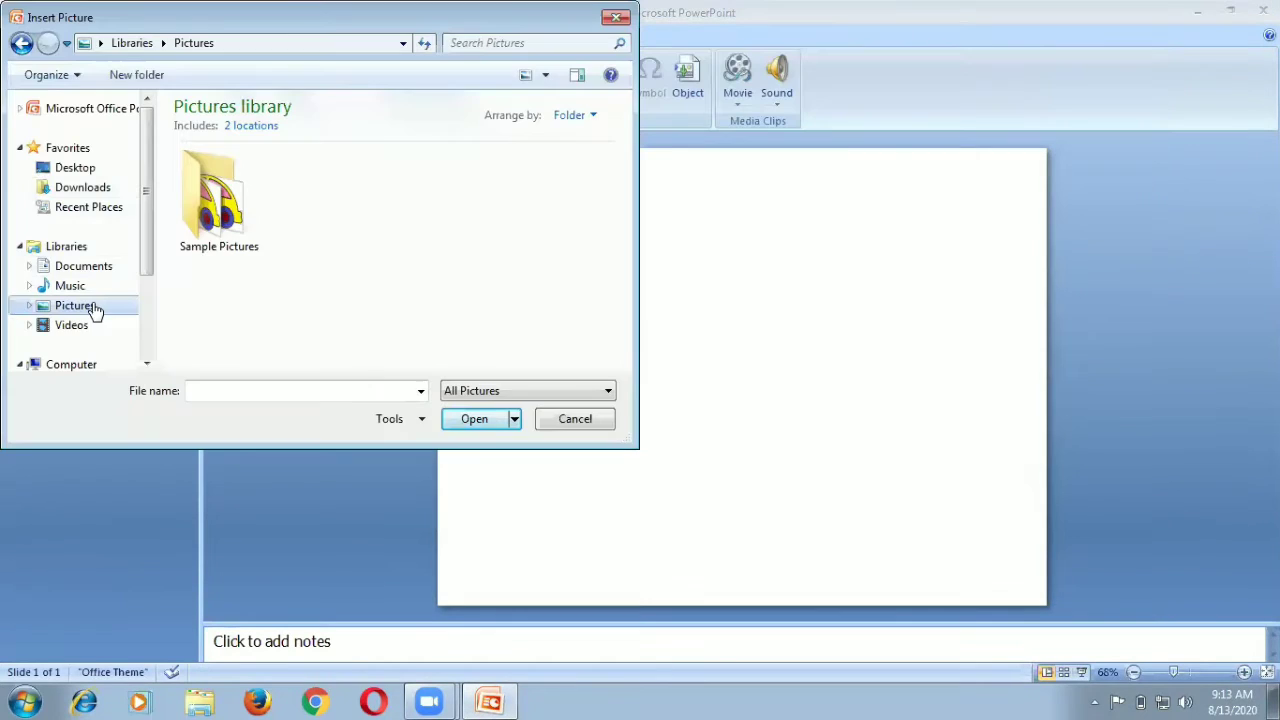
pyautogui.doubleClick(229, 200)
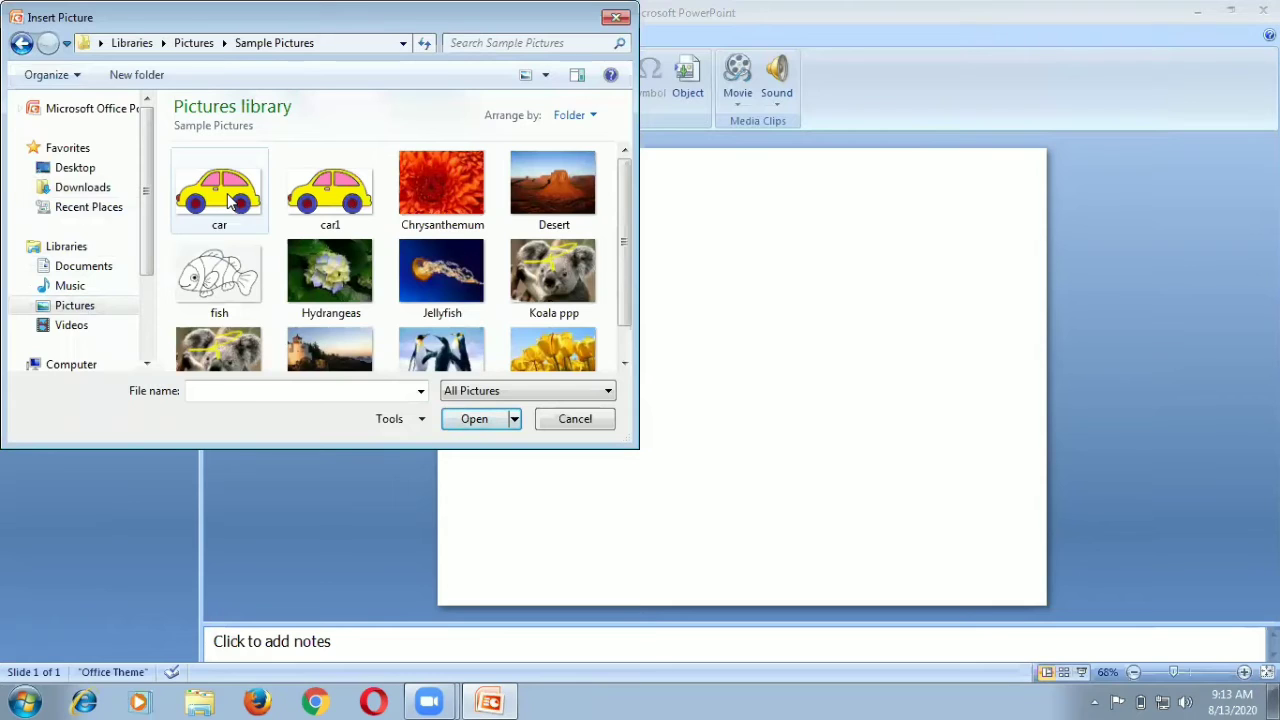
pyautogui.click(229, 200)
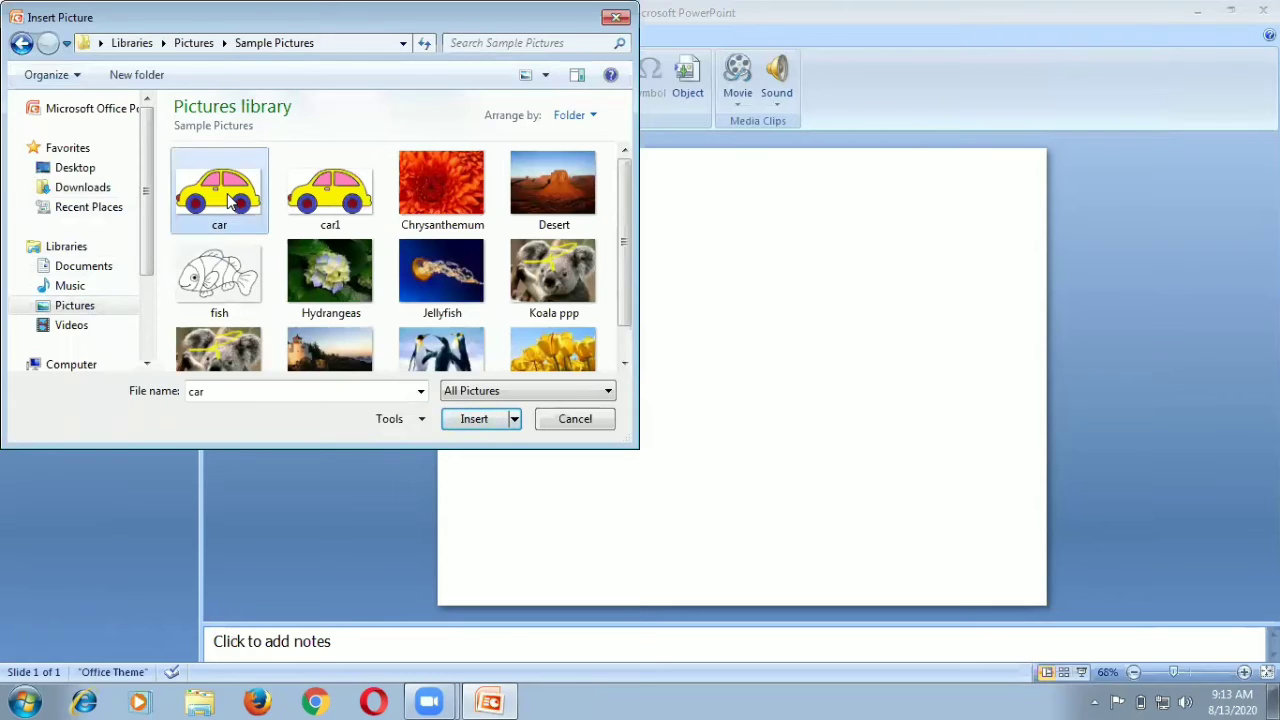
pyautogui.click(476, 419)
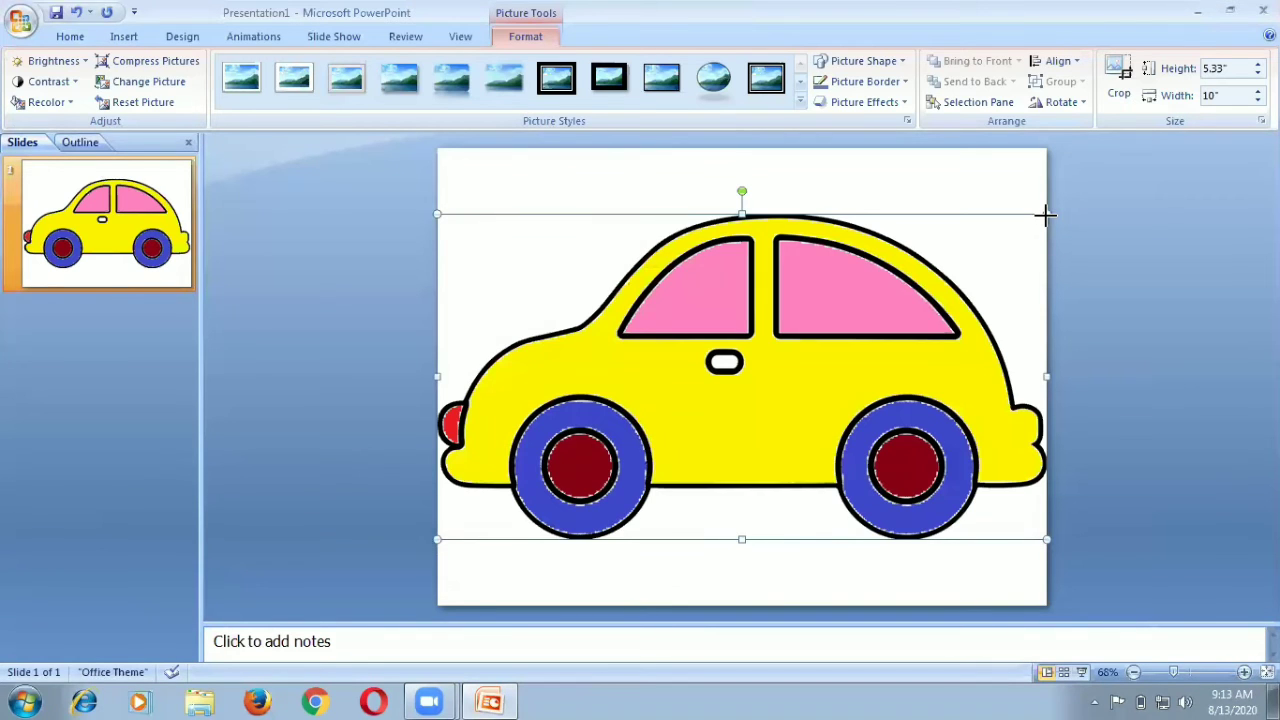
# Resize the car picture to 7.08" × 3.77" and move it toward the slide's centre.
pyautogui.moveTo(1046, 214); pyautogui.dragTo(869, 356)
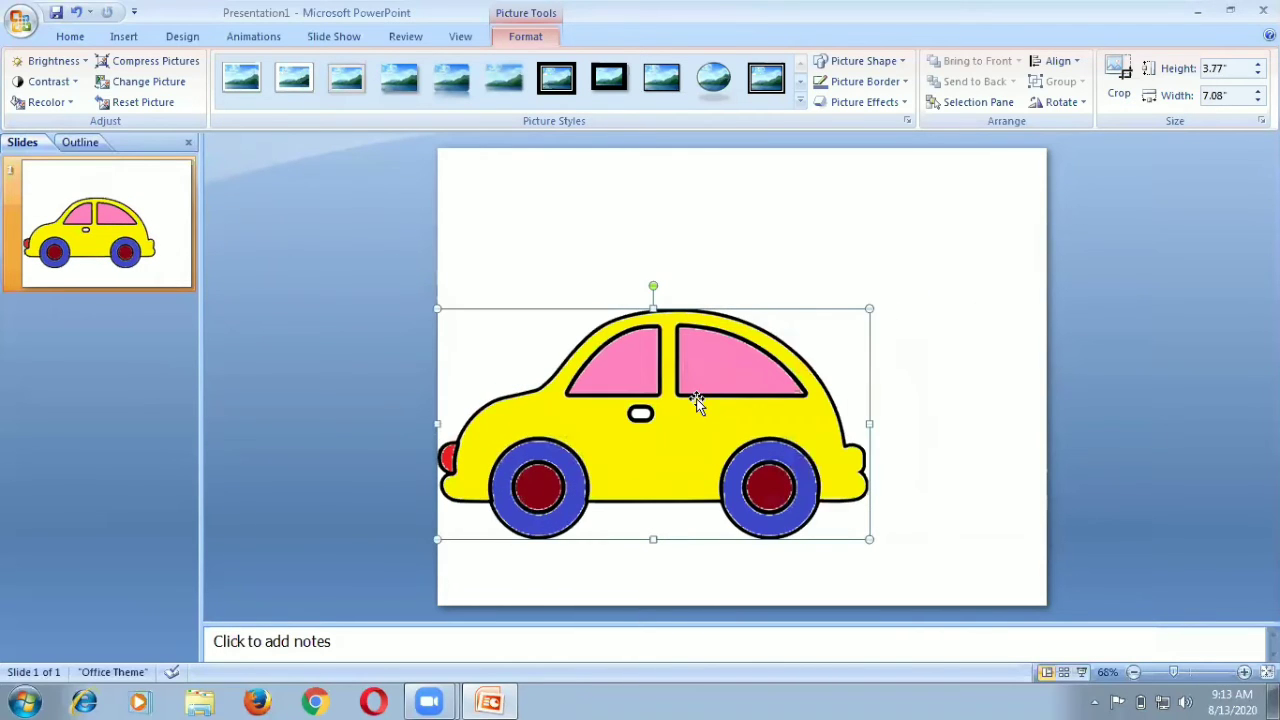
pyautogui.moveTo(697, 398); pyautogui.dragTo(797, 391)
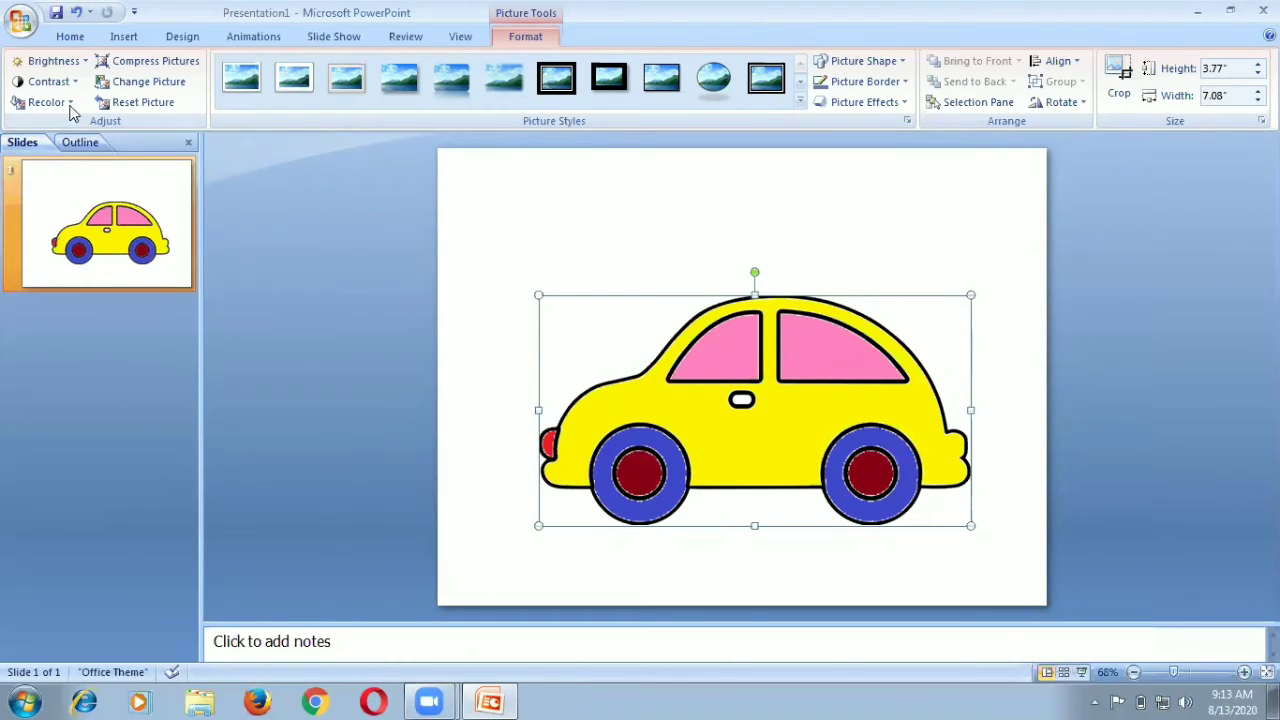
pyautogui.click(127, 37)
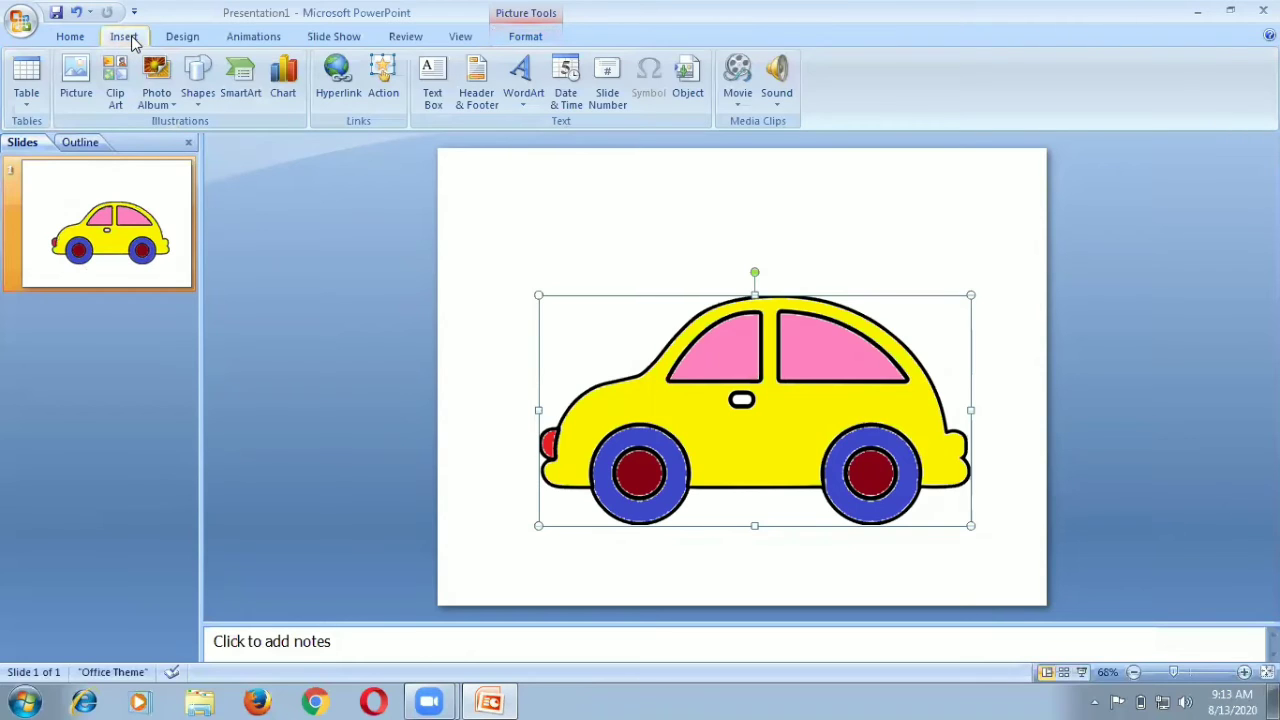
# Draw an oval callout above the car's rear and enlarge it toward the upper left.
pyautogui.click(200, 100)
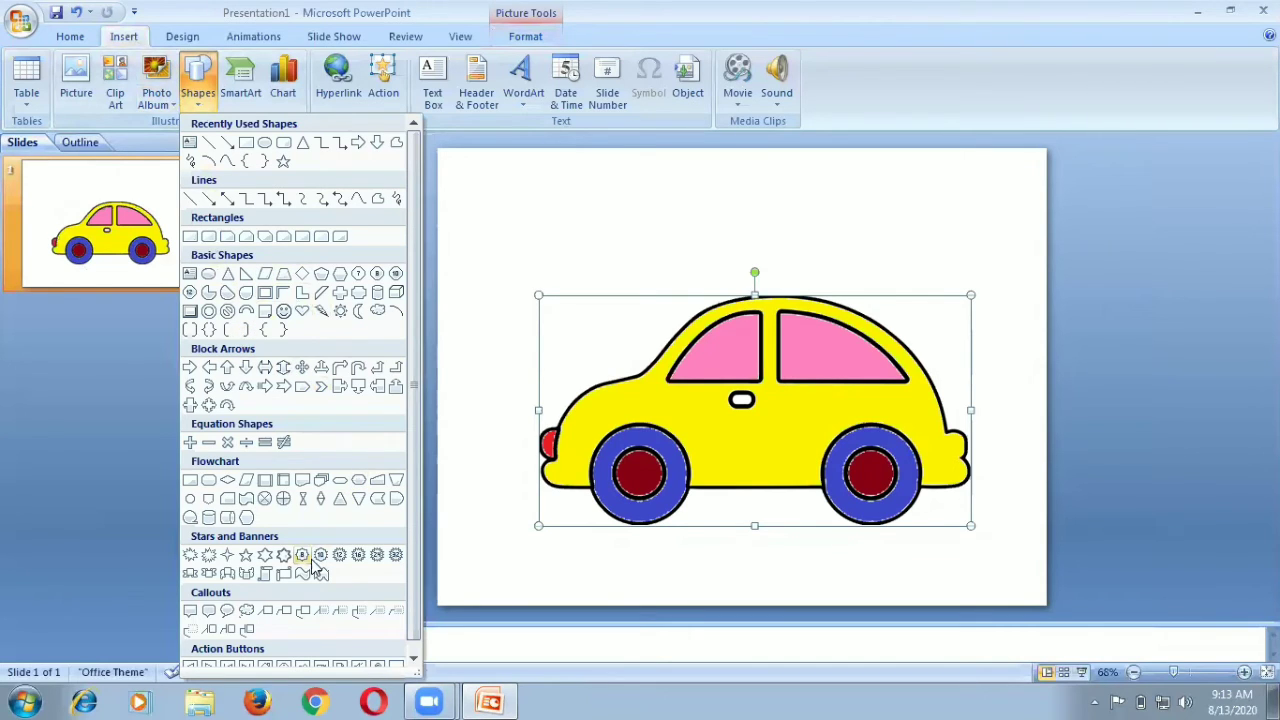
pyautogui.click(228, 612)
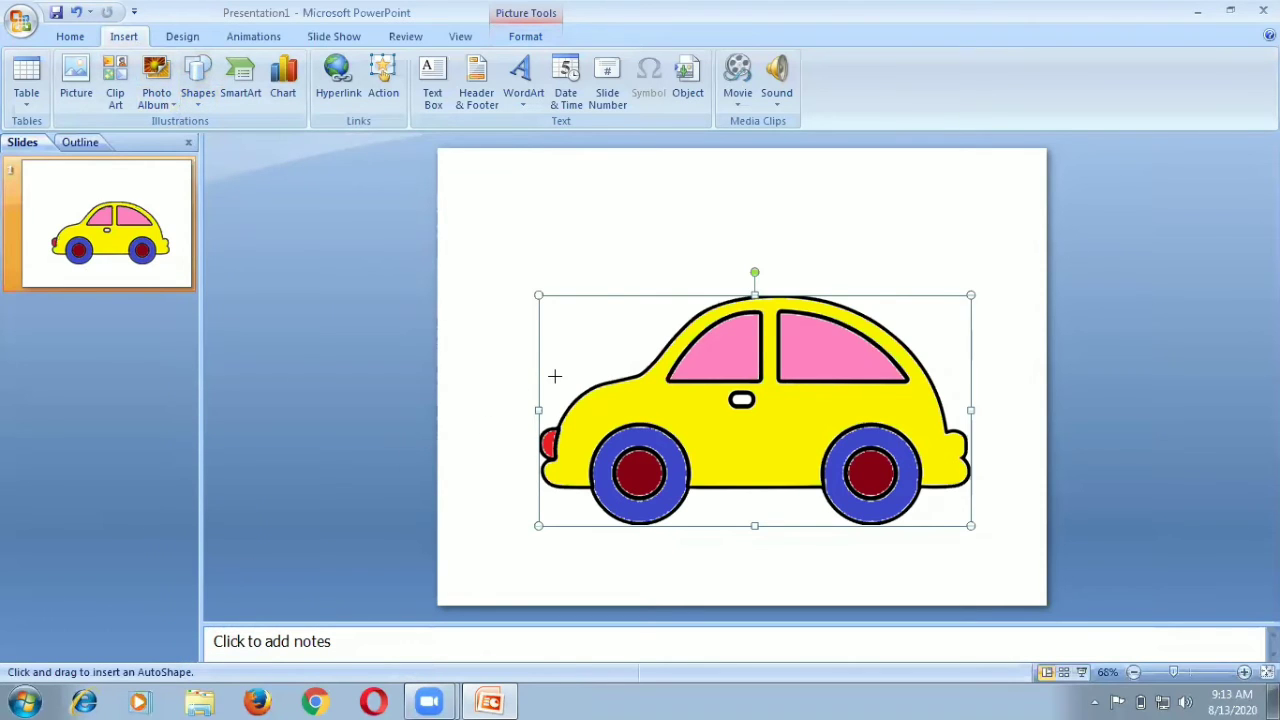
pyautogui.click(587, 251)
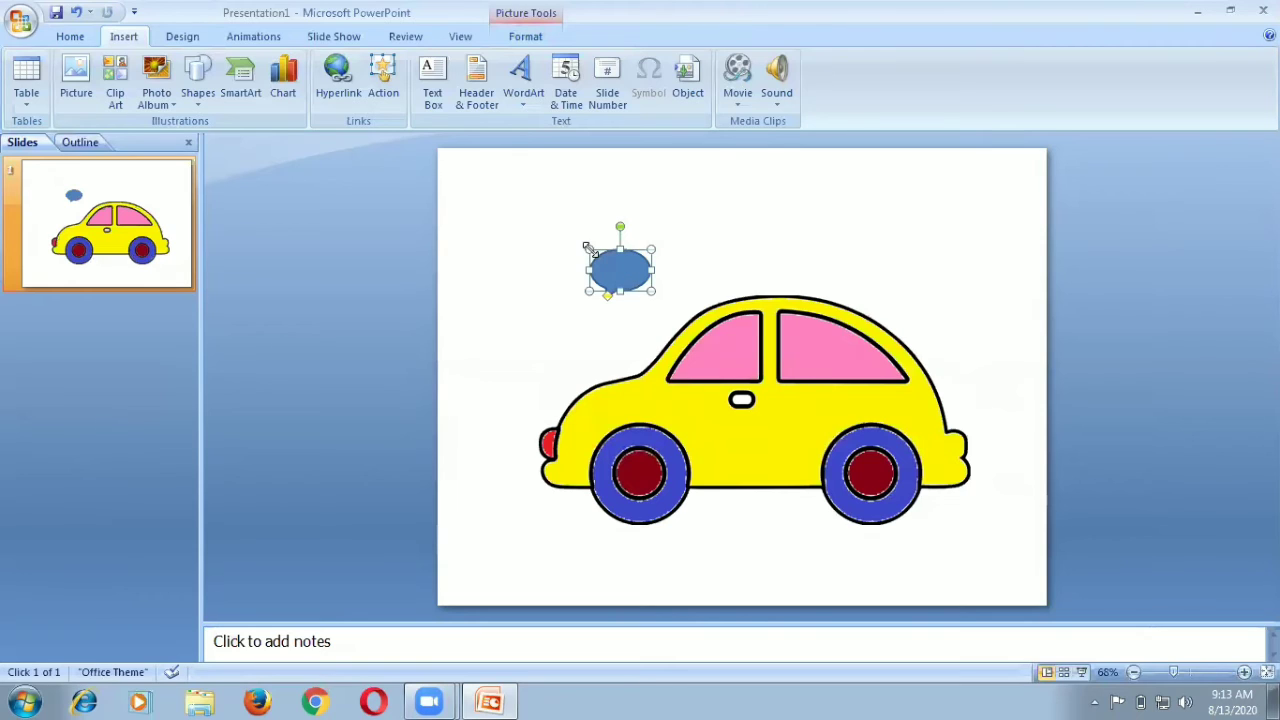
pyautogui.moveTo(588, 249); pyautogui.dragTo(482, 188)
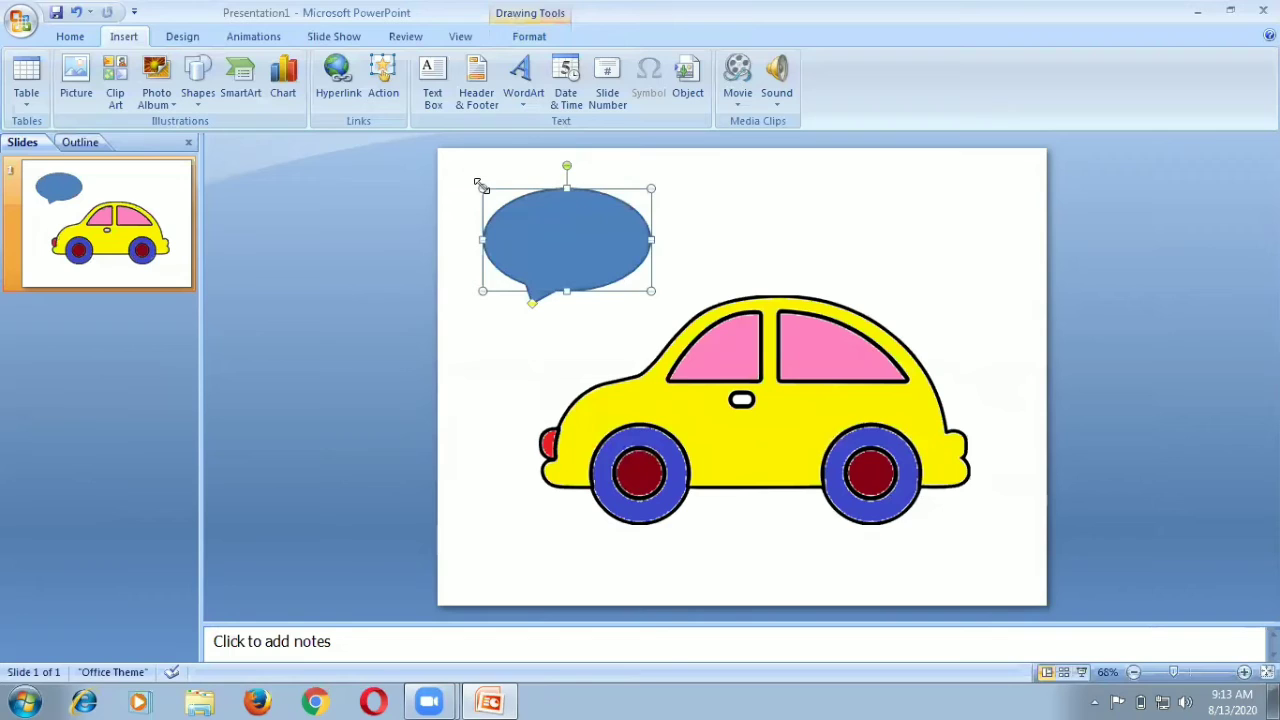
# Use Edit Text to type 'Hello' into the speech-bubble callout above the yellow car.
pyautogui.rightClick(548, 239)
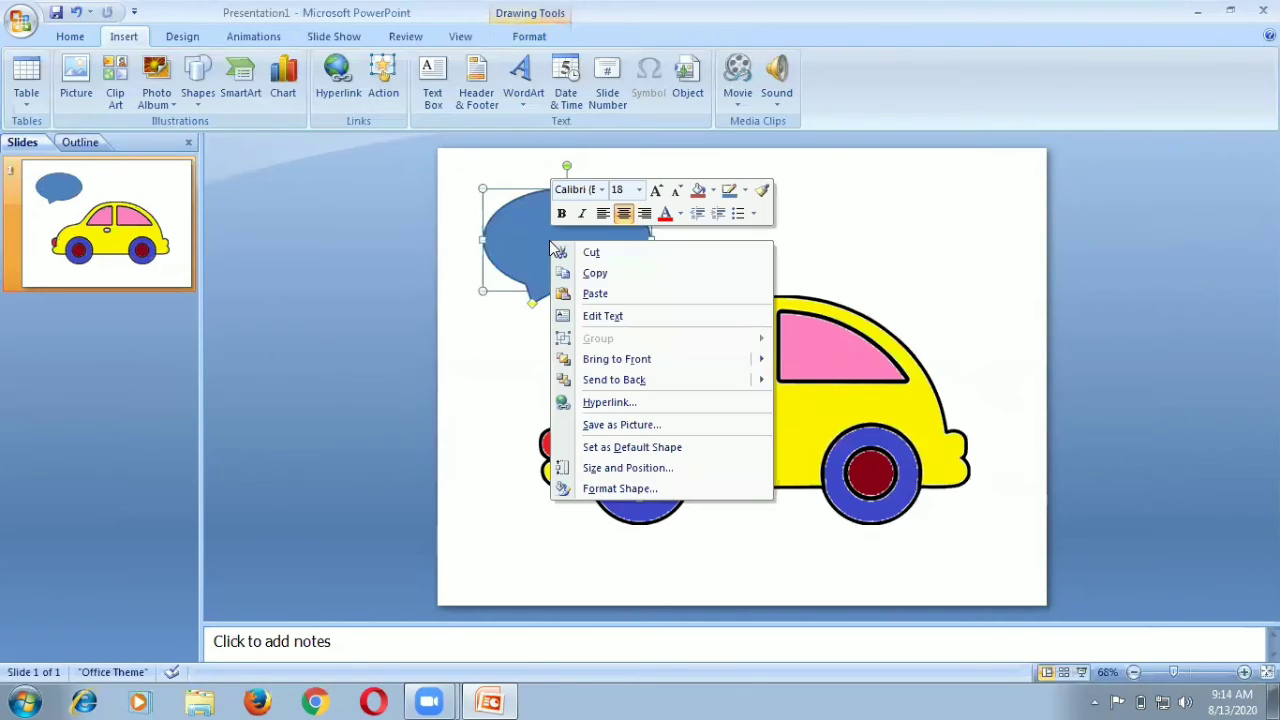
pyautogui.click(624, 320)
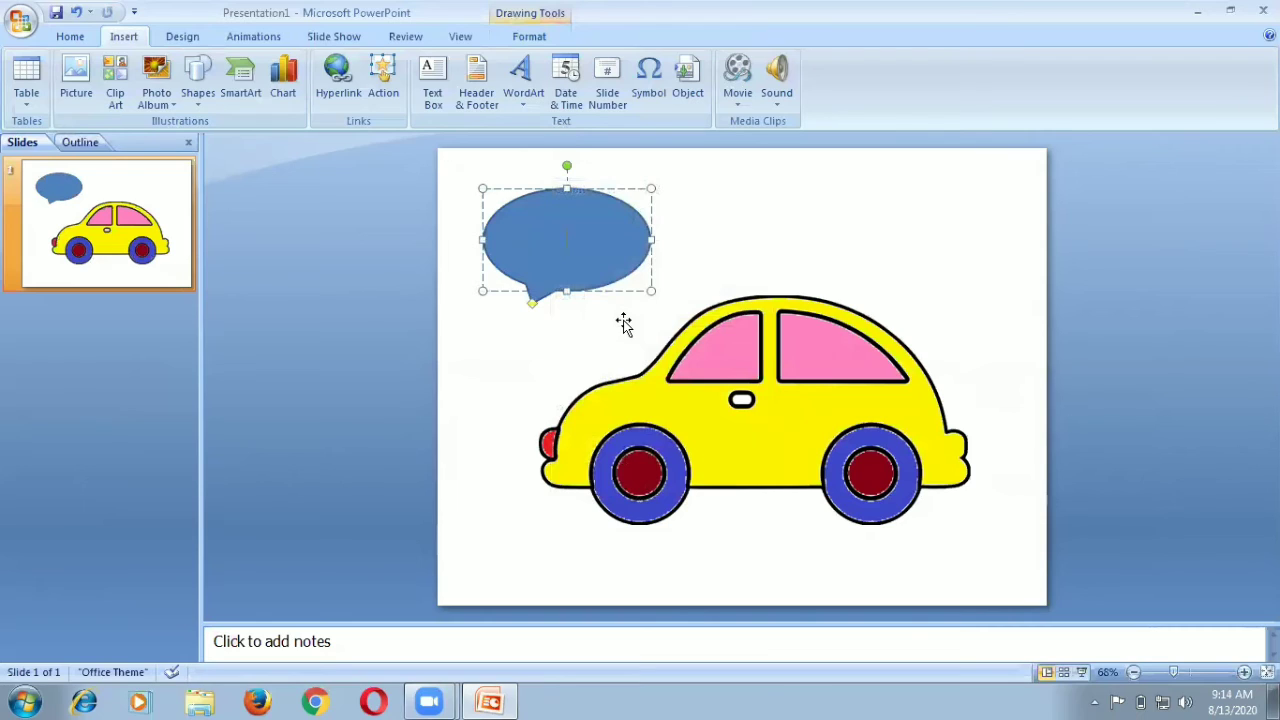
pyautogui.write('Hello')
pyautogui.click(607, 207)
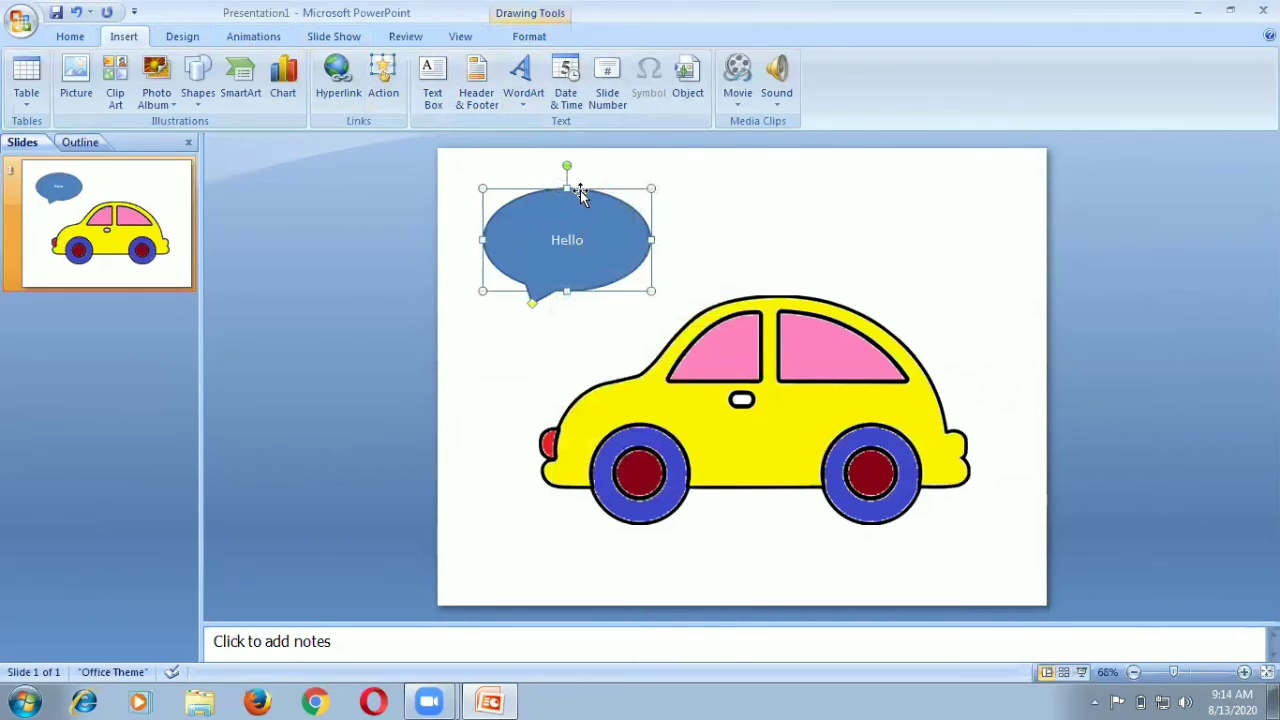
# Change the Hello callout's Shape Fill to light green from Standard Colors.
pyautogui.click(535, 38)
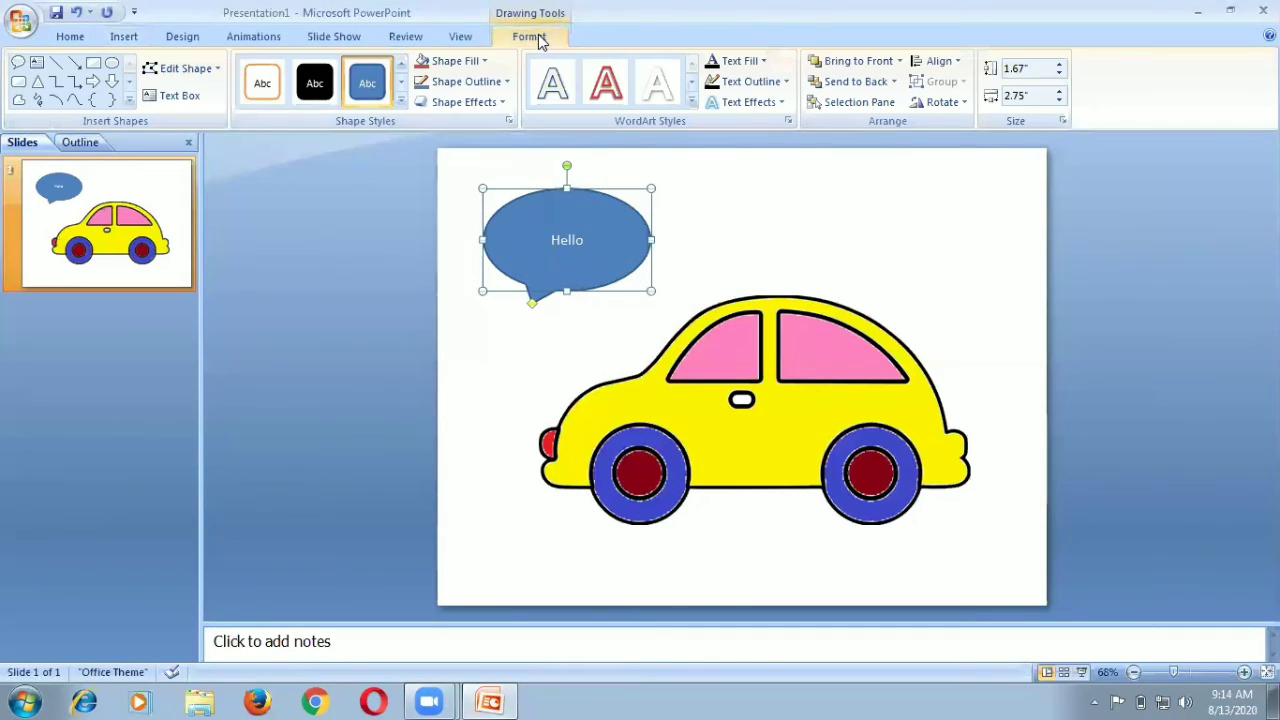
pyautogui.click(487, 61)
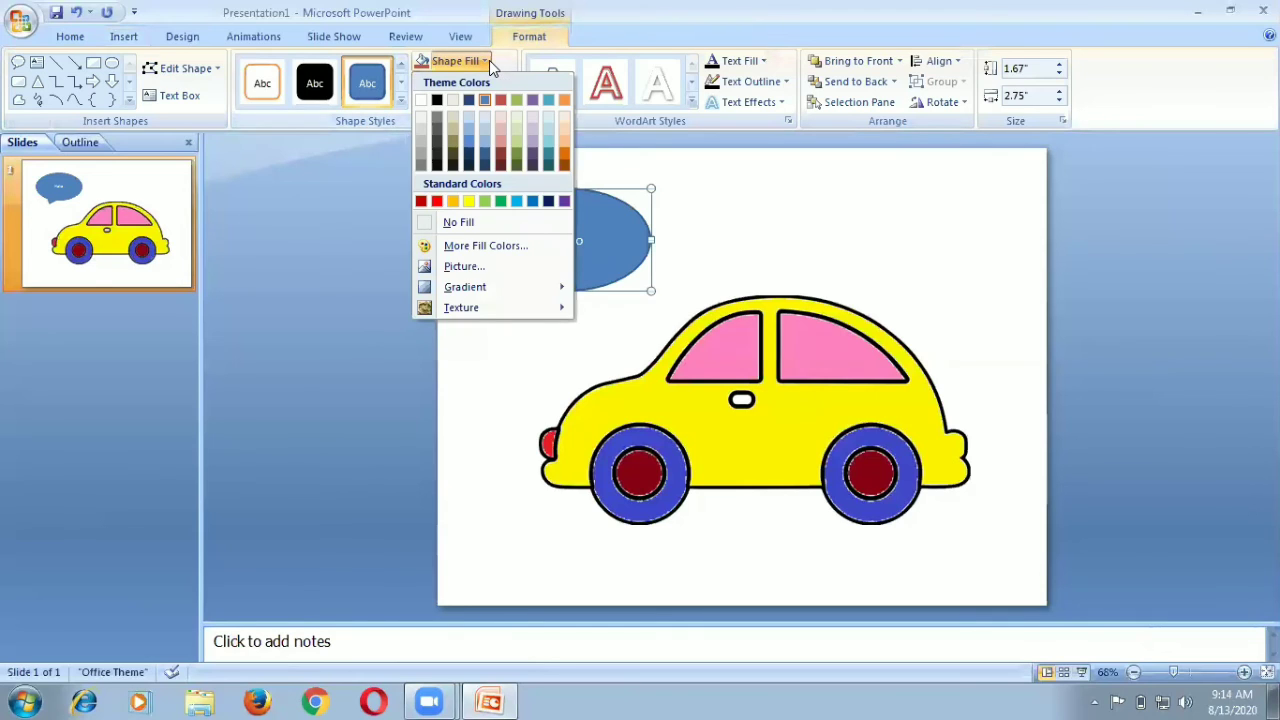
pyautogui.click(484, 201)
pyautogui.click(754, 229)
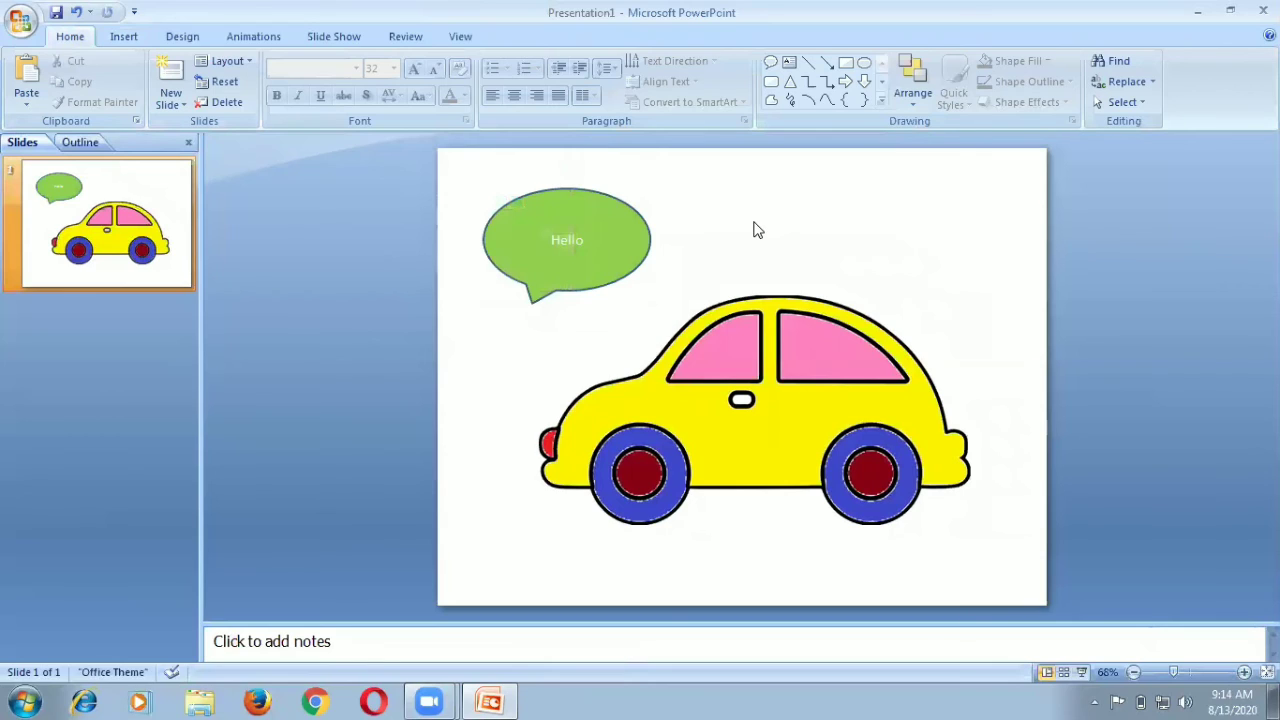
pyautogui.click(62, 314)
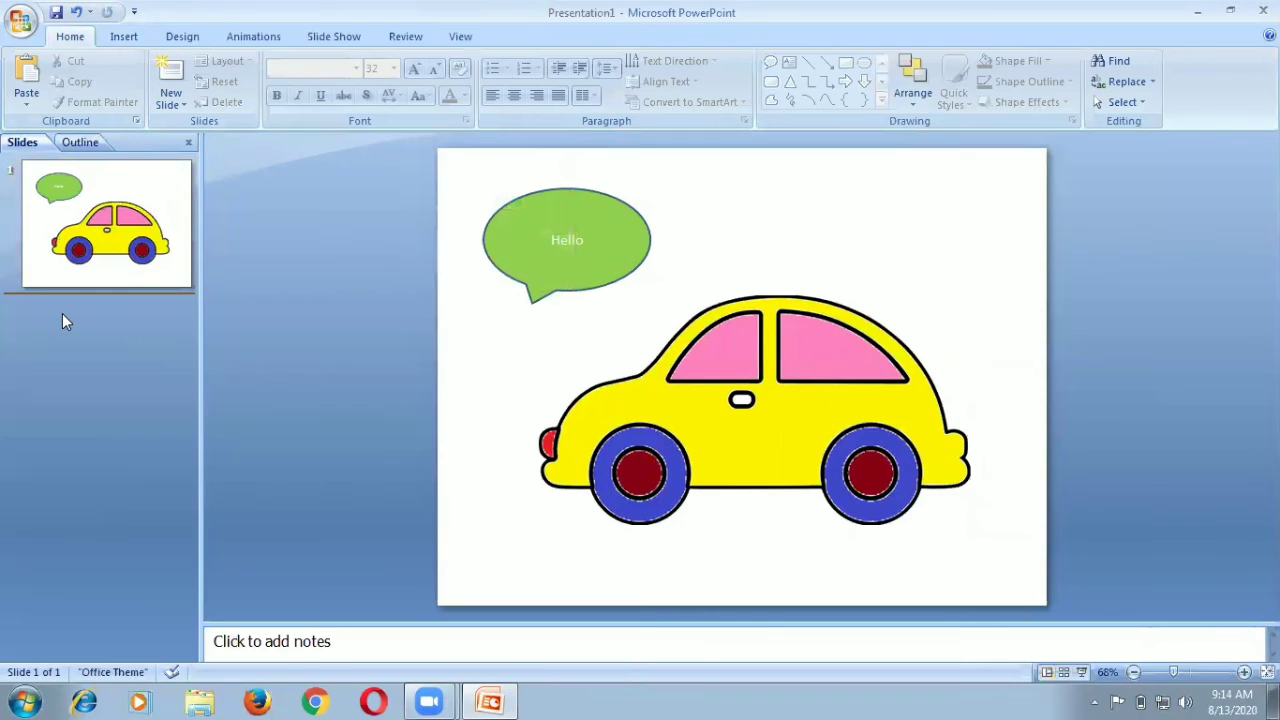
# Insert a Blank-layout slide as slide 2, then return to slide 1.
pyautogui.click(184, 101)
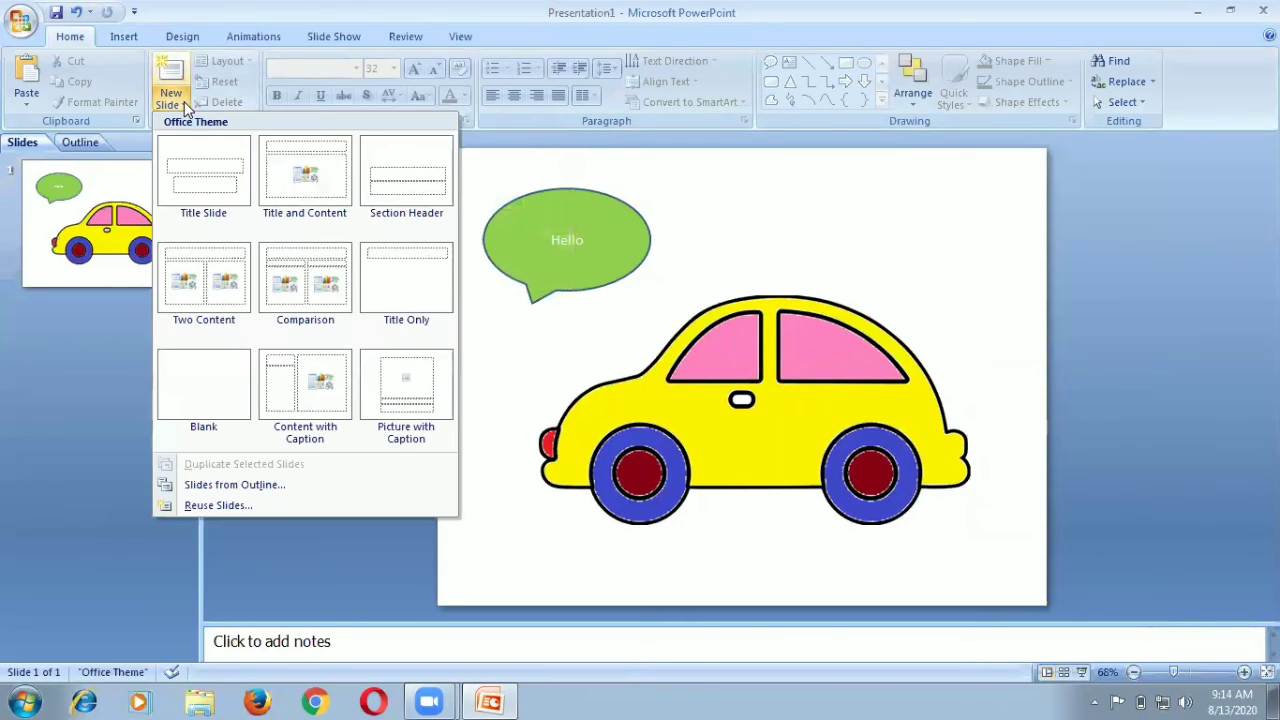
pyautogui.click(204, 370)
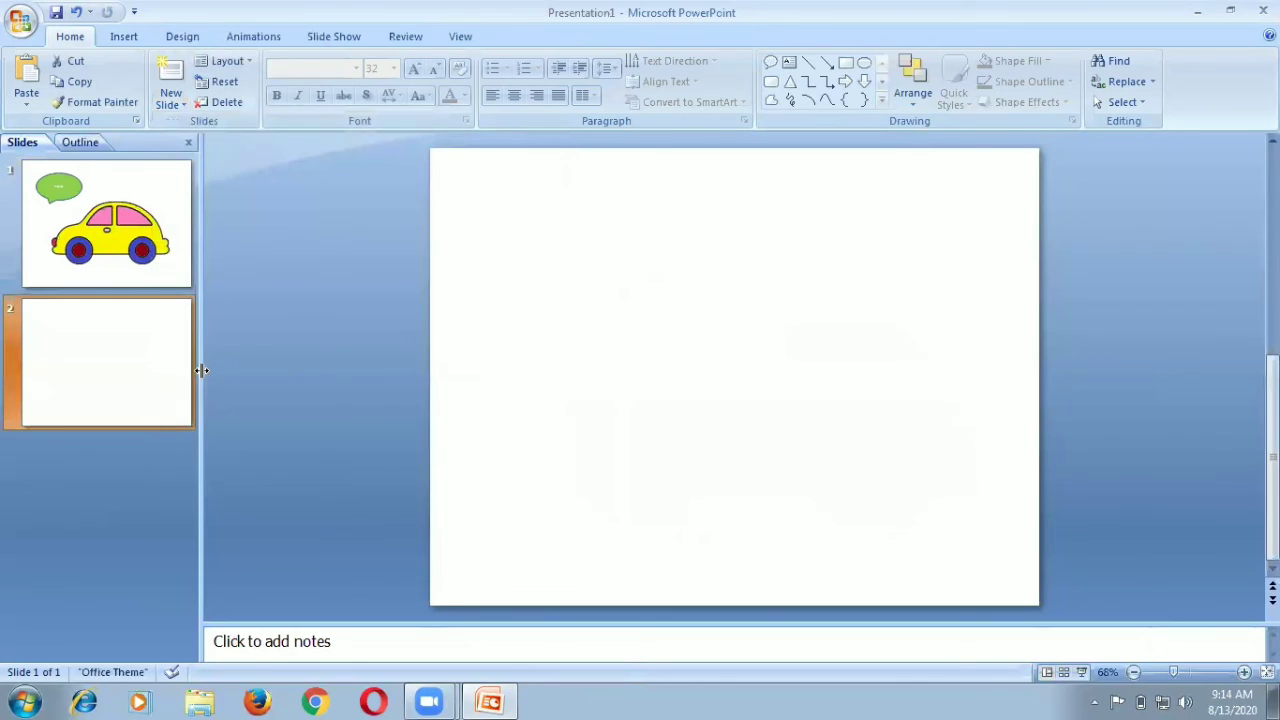
pyautogui.click(141, 280)
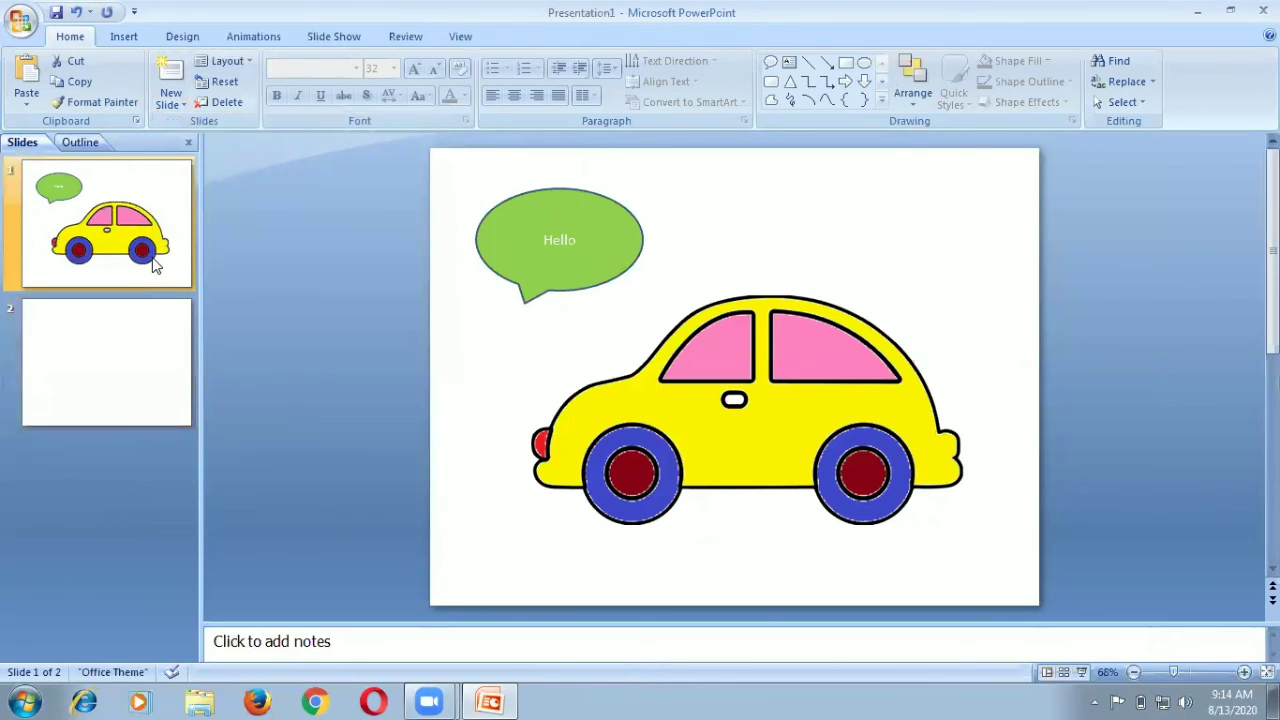
# Save the presentation as Presentation1c in Documents and close PowerPoint.
pyautogui.click(56, 13)
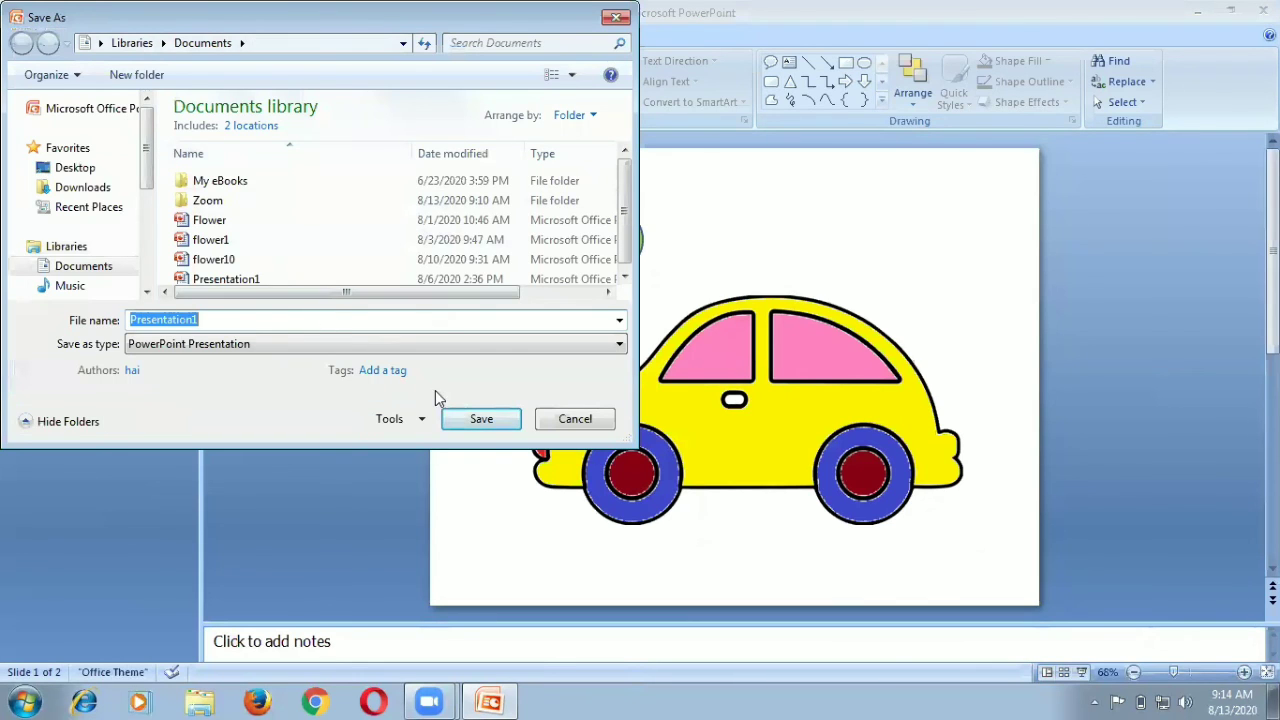
pyautogui.click(266, 320)
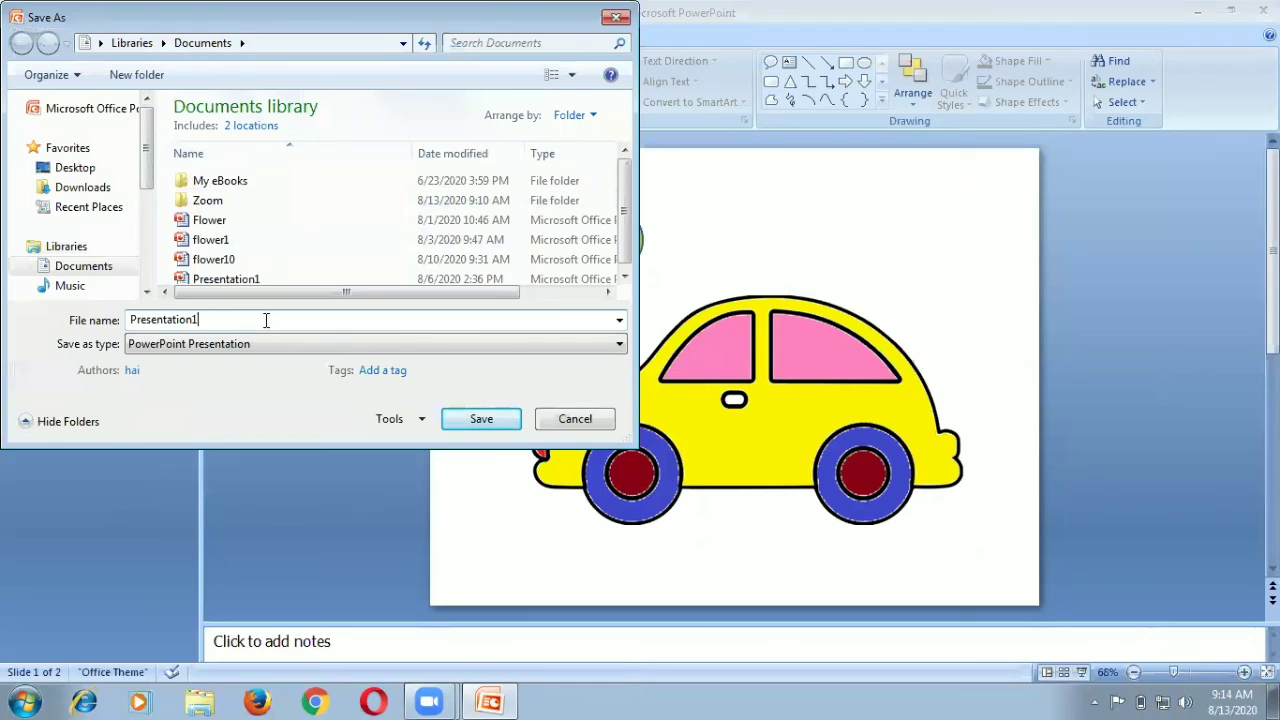
pyautogui.write('q')
pyautogui.click(463, 420)
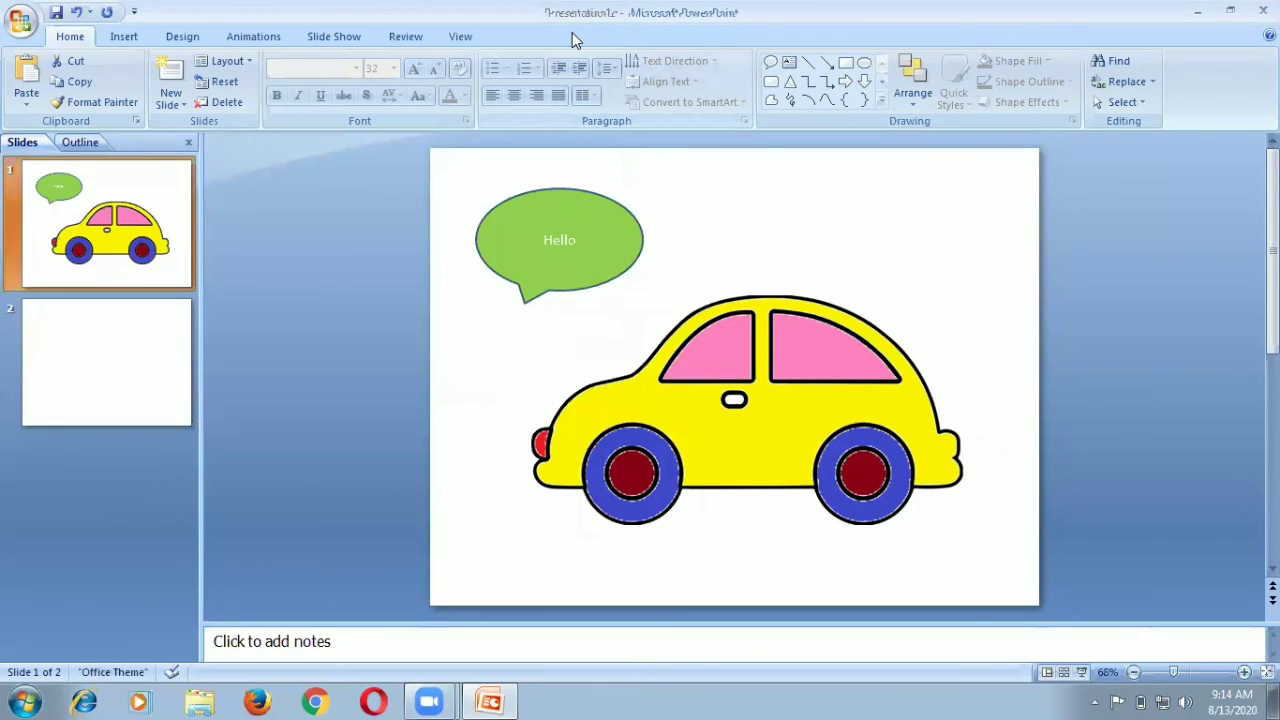
pyautogui.click(1263, 10)
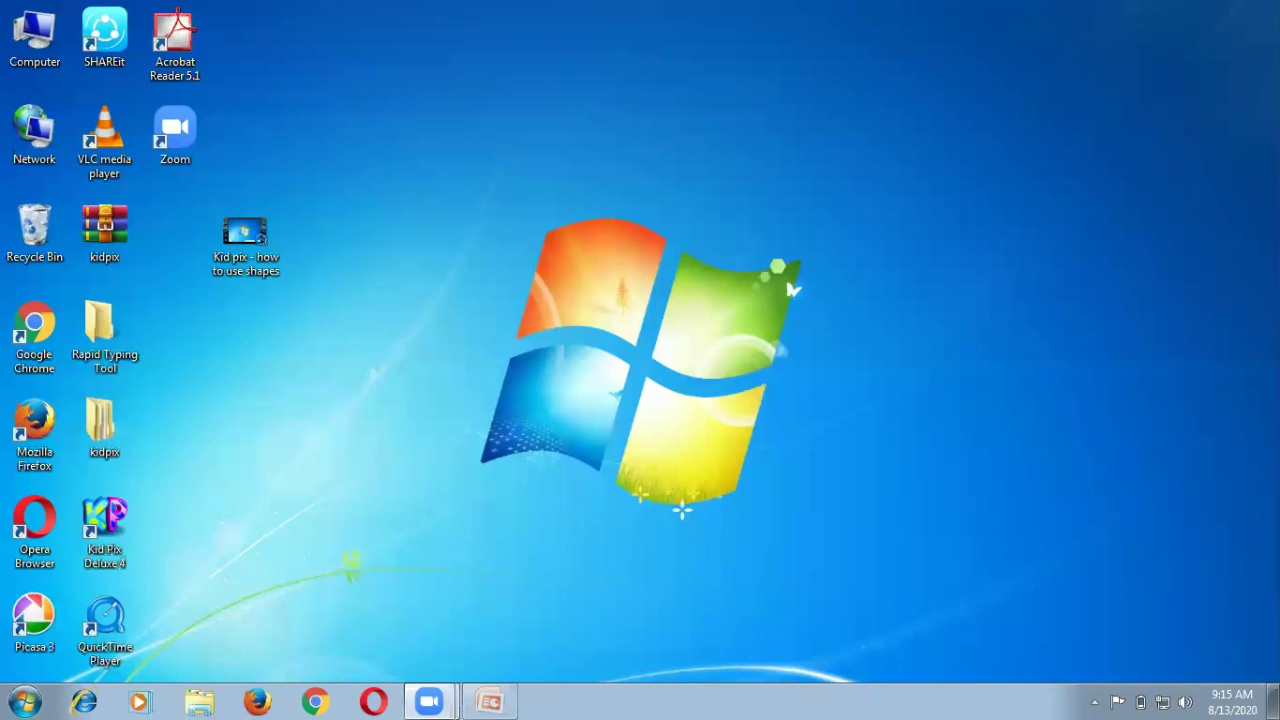